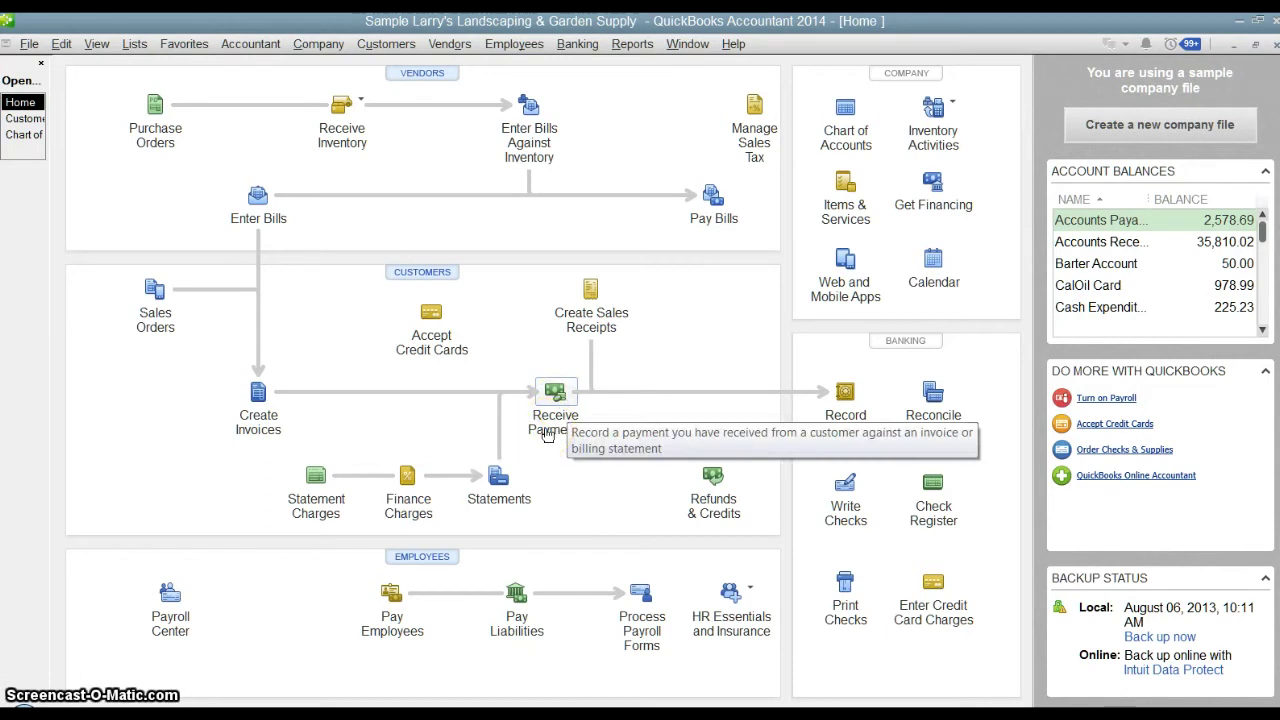
pyautogui.click(255, 418)
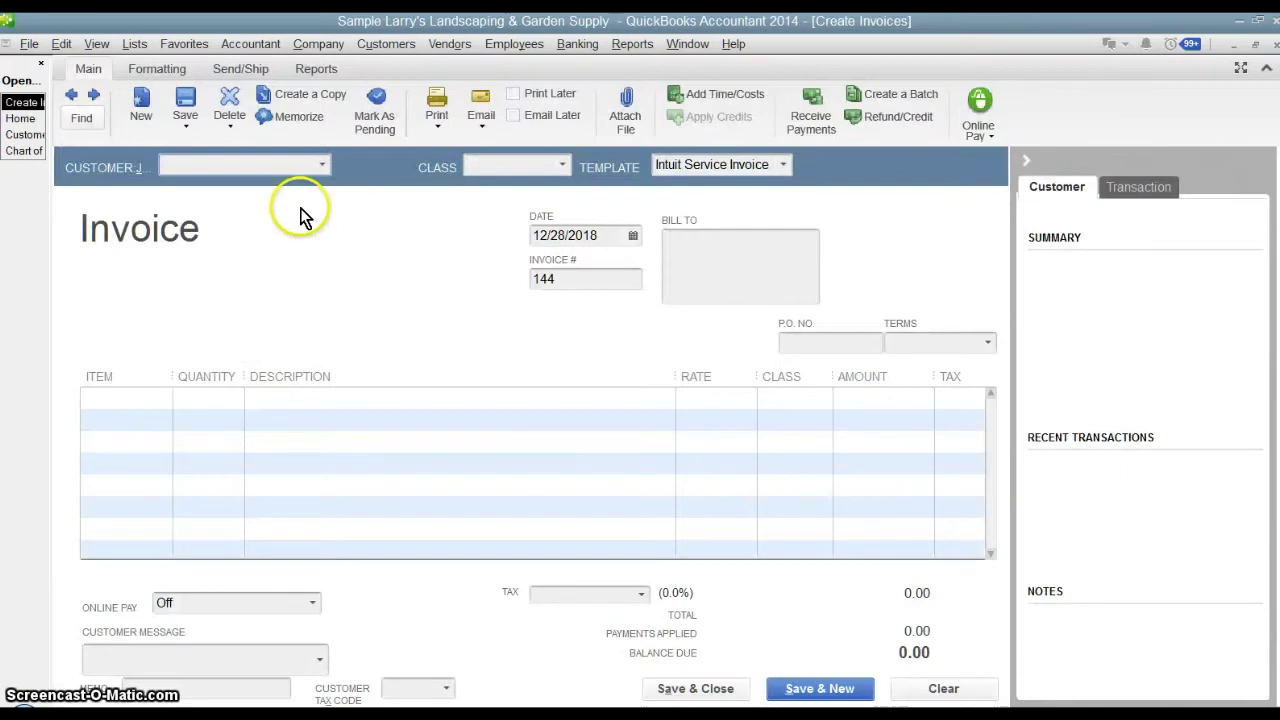
pyautogui.click(320, 164)
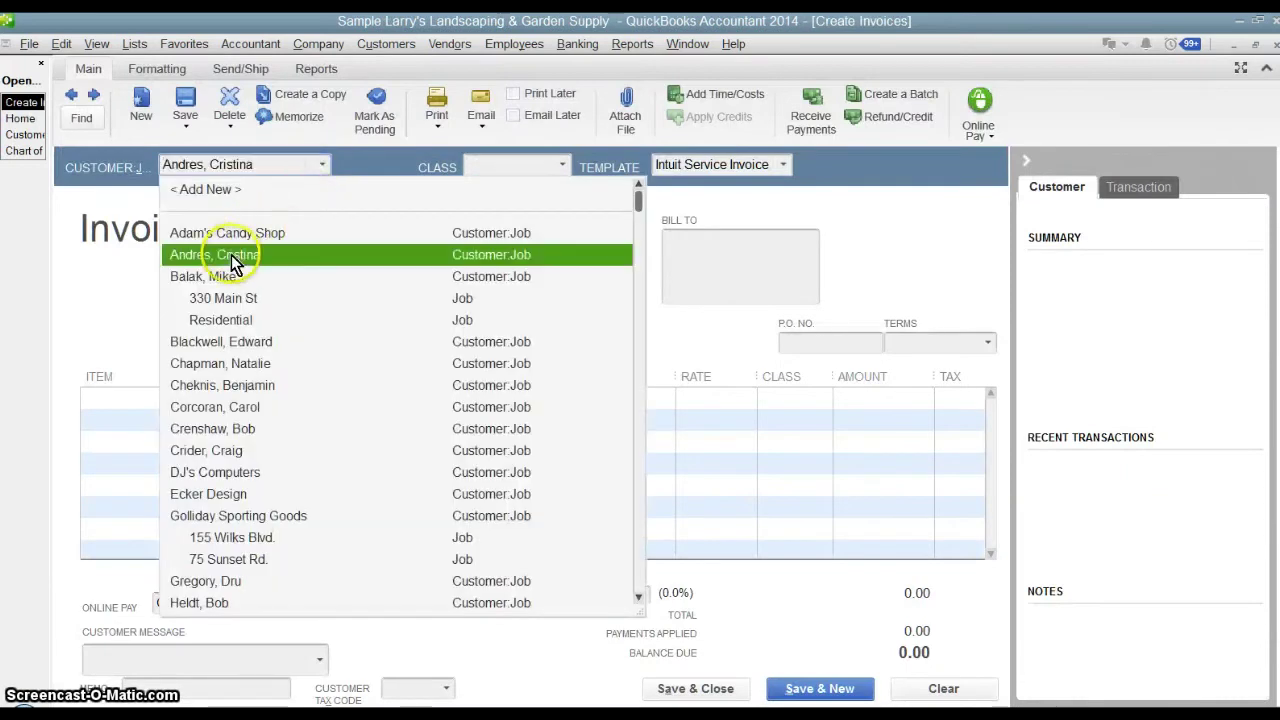
pyautogui.click(231, 255)
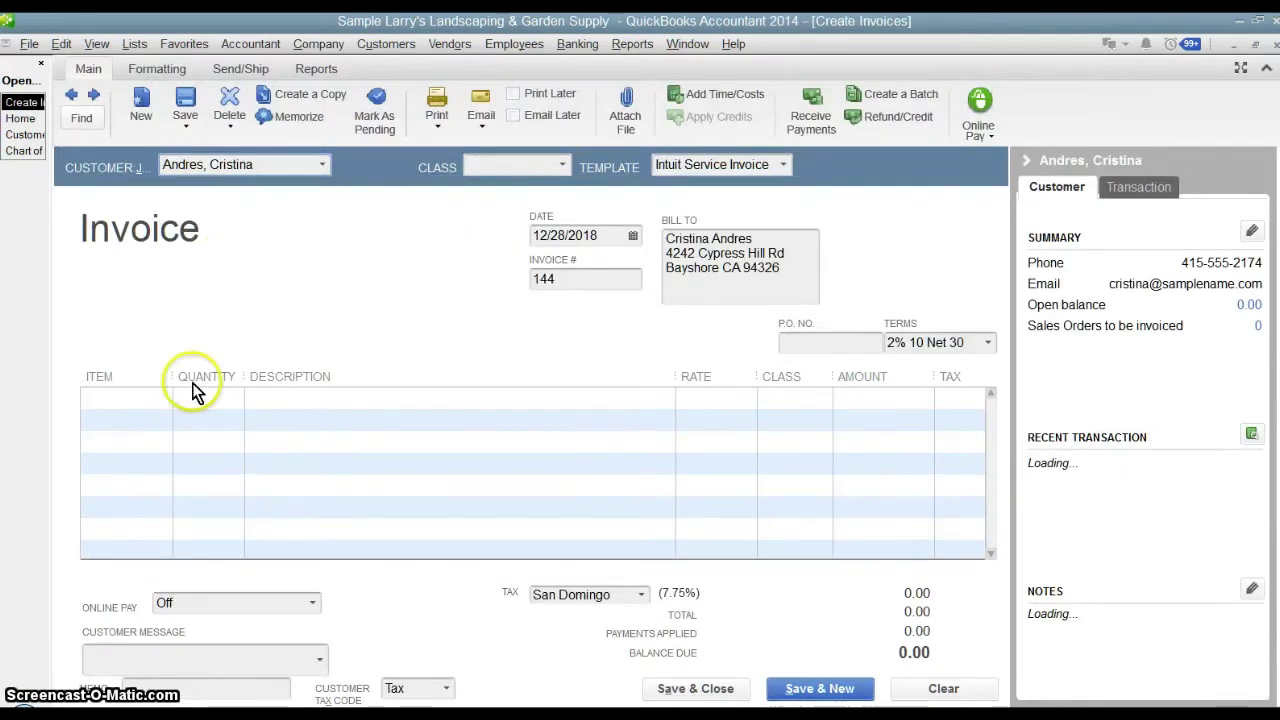
pyautogui.click(157, 400)
pyautogui.click(160, 399)
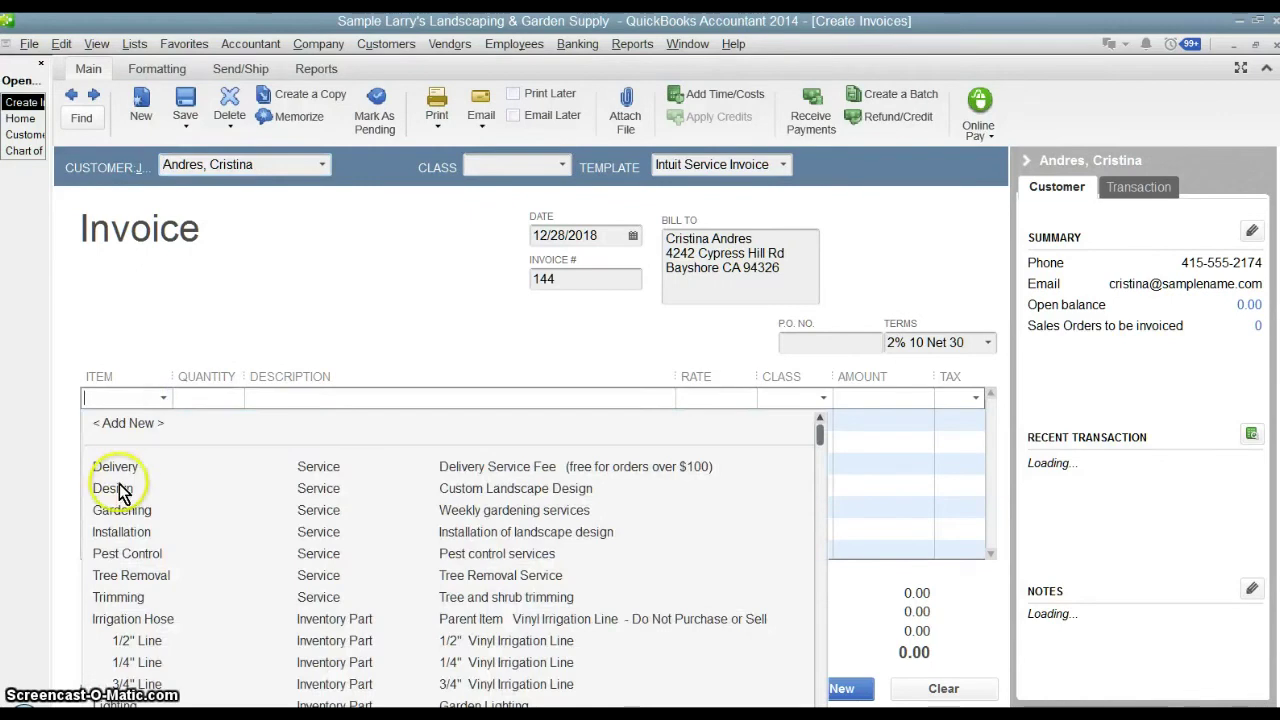
pyautogui.click(118, 486)
# Step: Set the Design quantity to 5 for a 275.00 total and save invoice #144
pyautogui.click(200, 399)
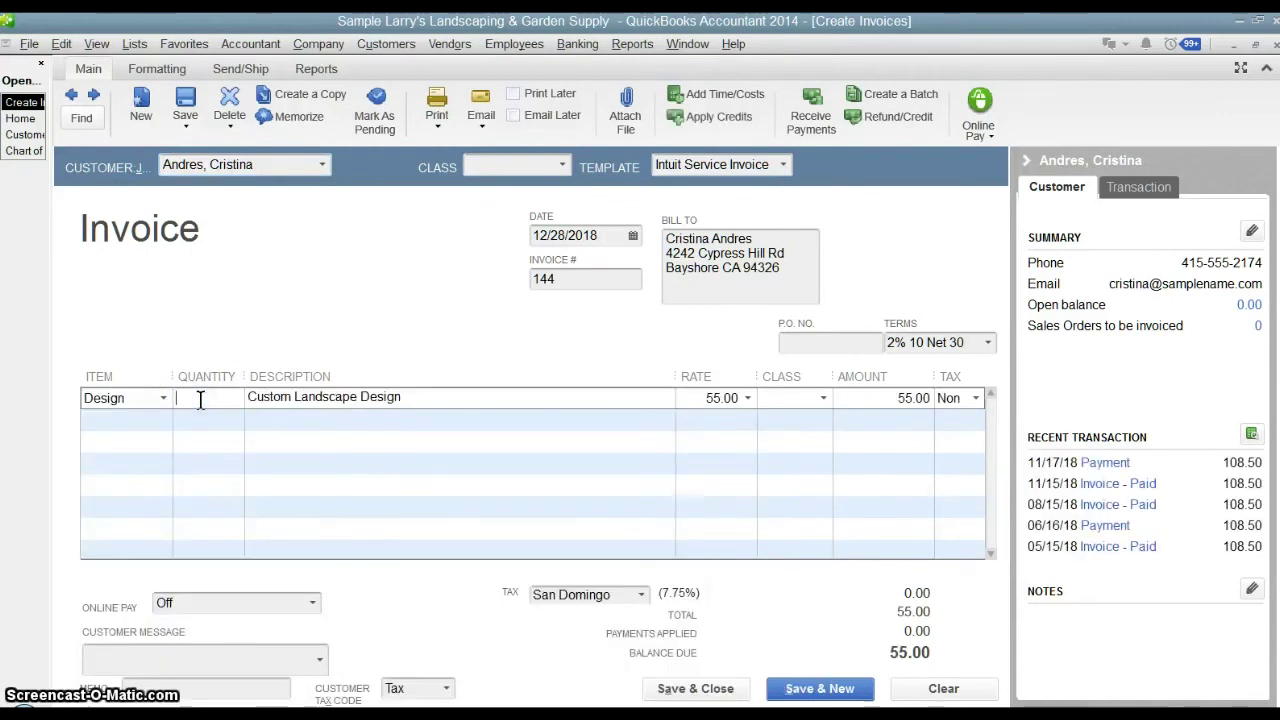
pyautogui.write('5')
pyautogui.click(245, 400)
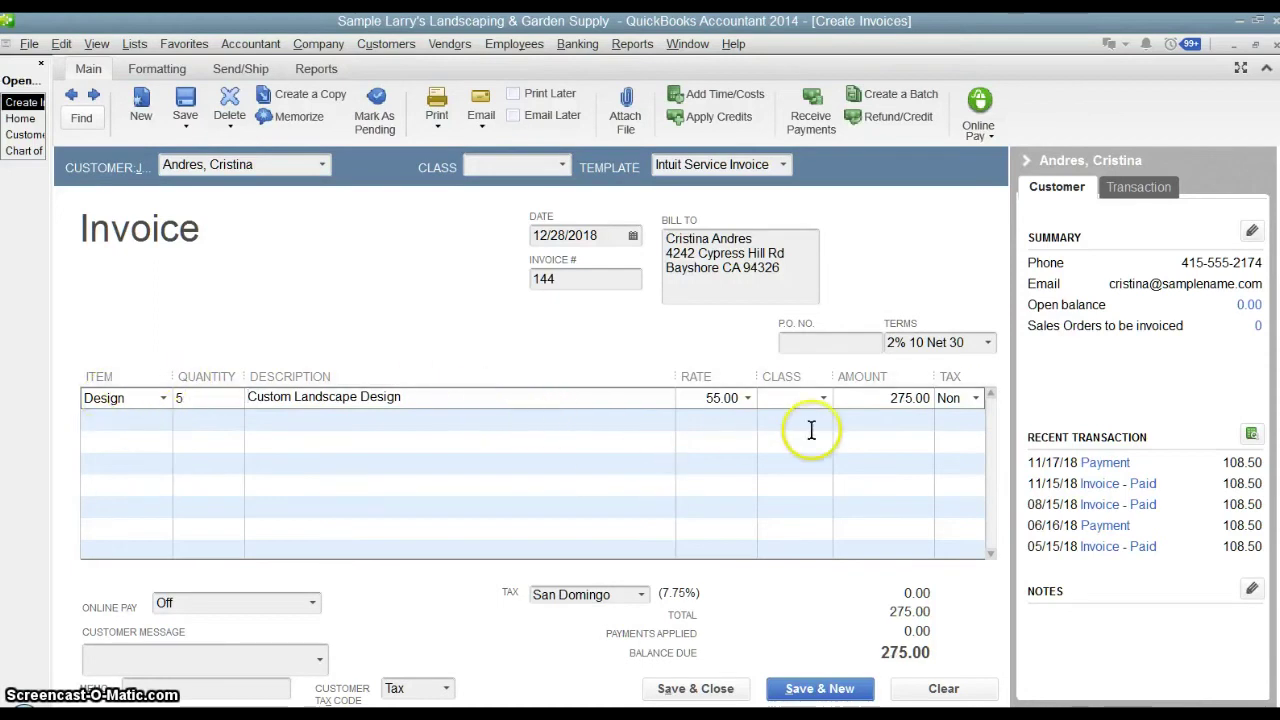
pyautogui.click(703, 690)
pyautogui.click(262, 437)
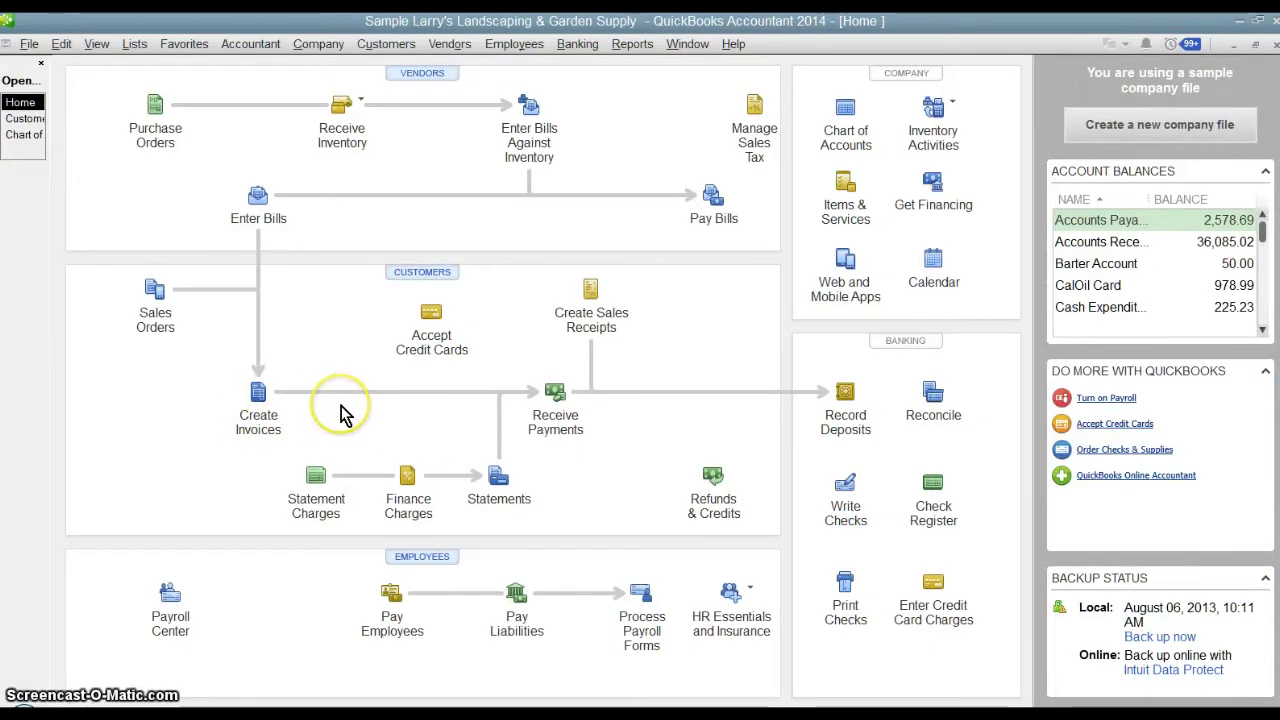
# Step: Begin a customer payment received from Andres, Cristina
pyautogui.click(556, 420)
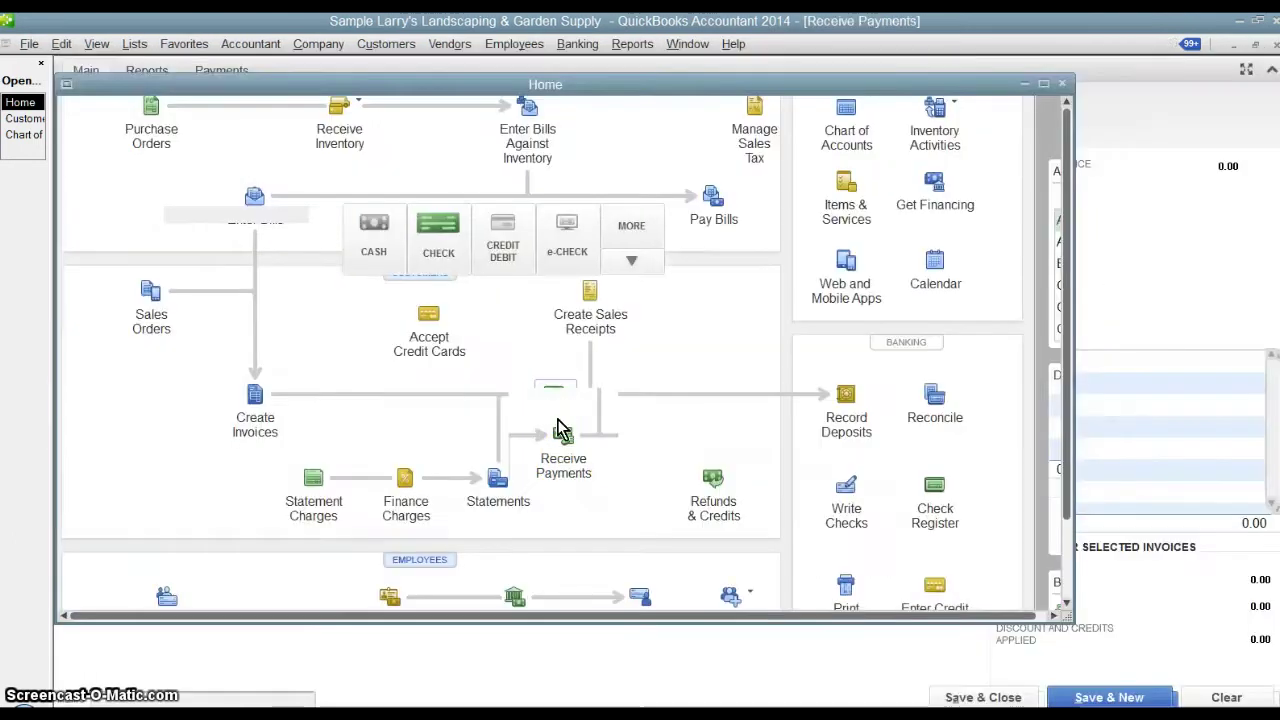
pyautogui.click(318, 214)
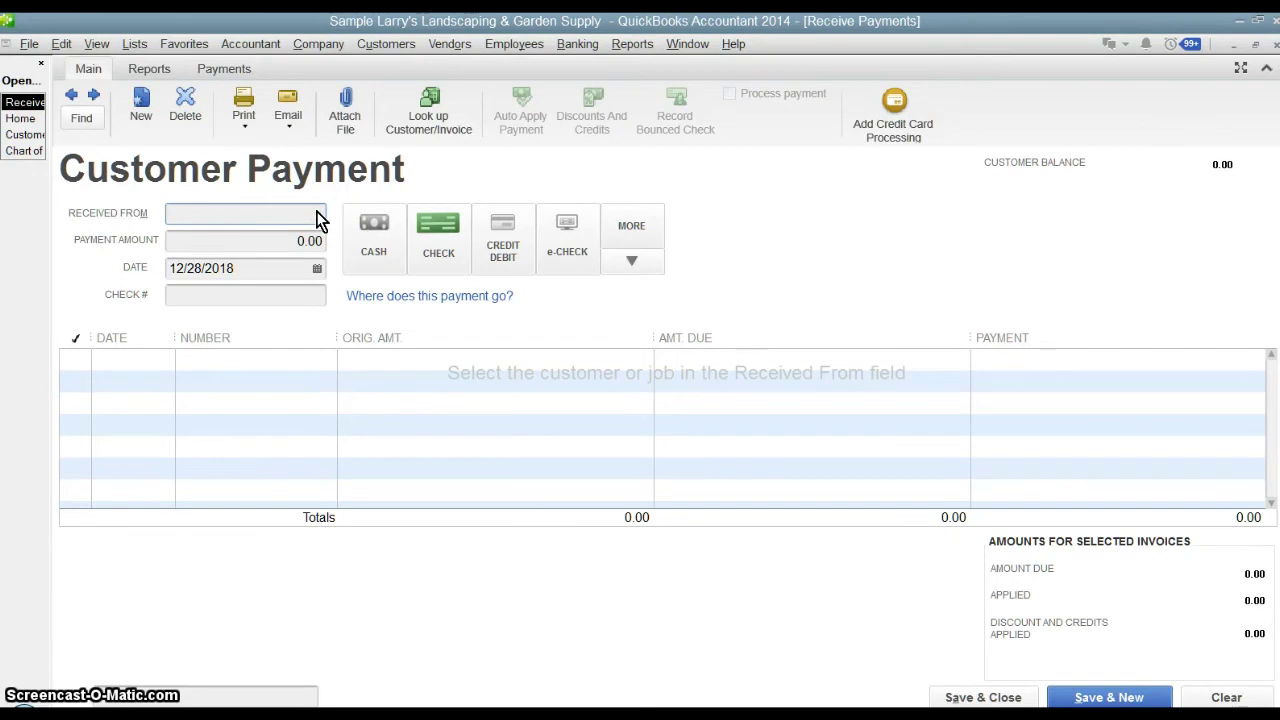
pyautogui.click(317, 214)
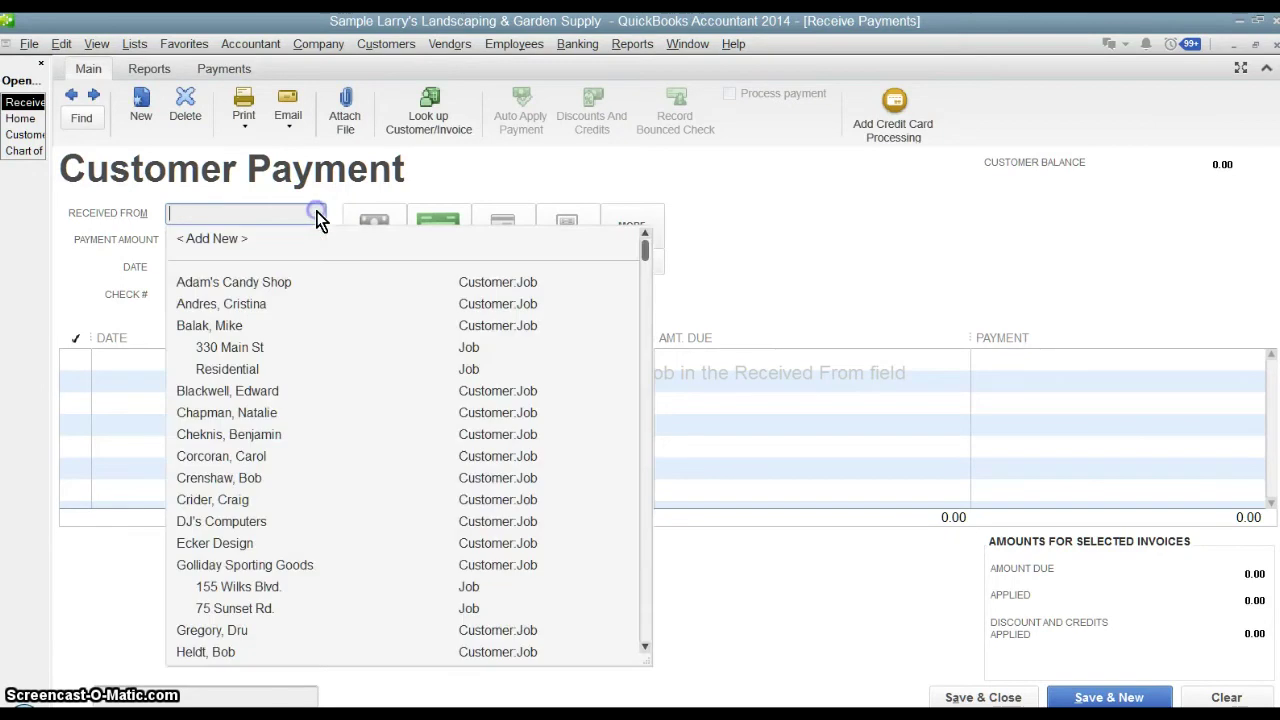
pyautogui.click(257, 306)
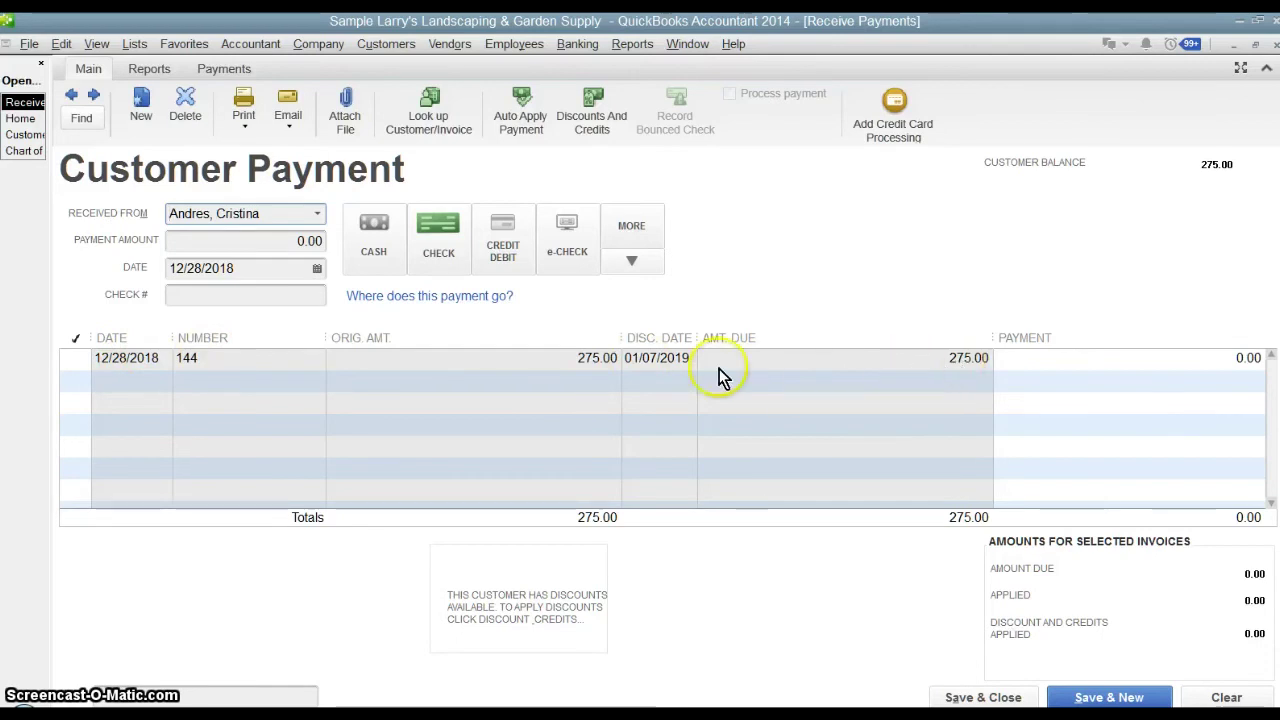
# Step: Enter payment amount 275.00, payment method Check, and check number 6000
pyautogui.click(275, 242)
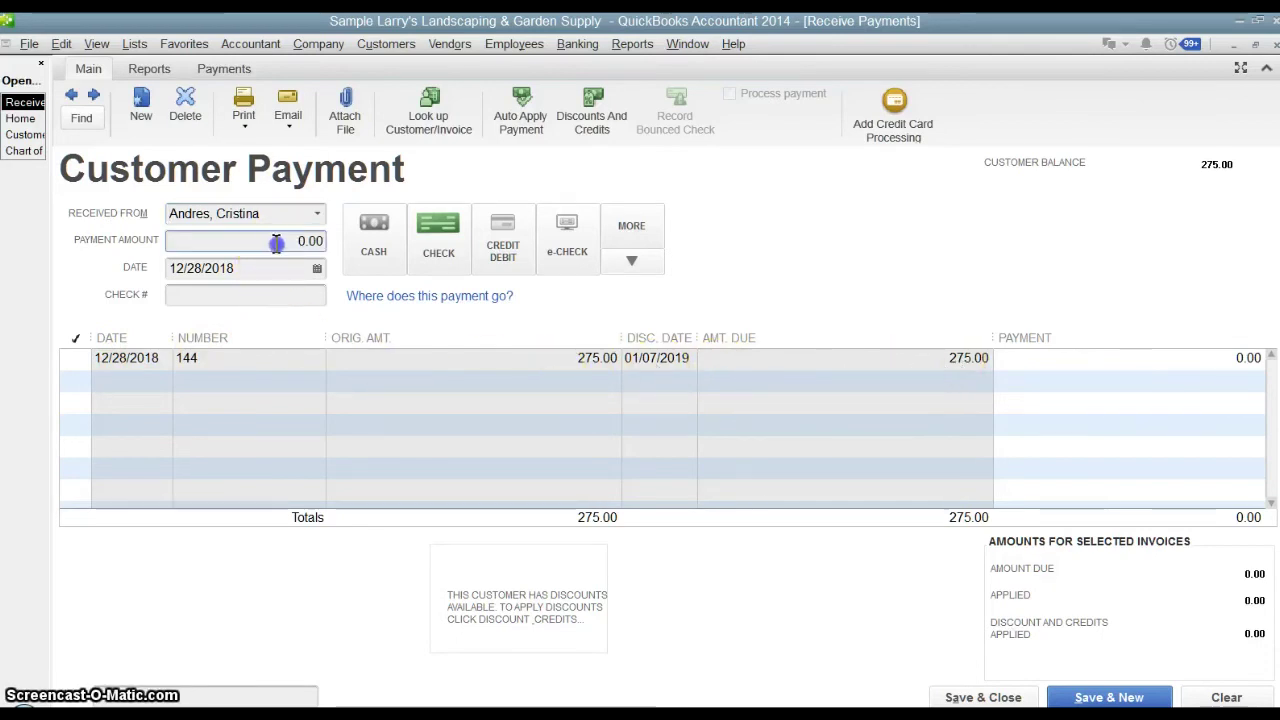
pyautogui.write('275')
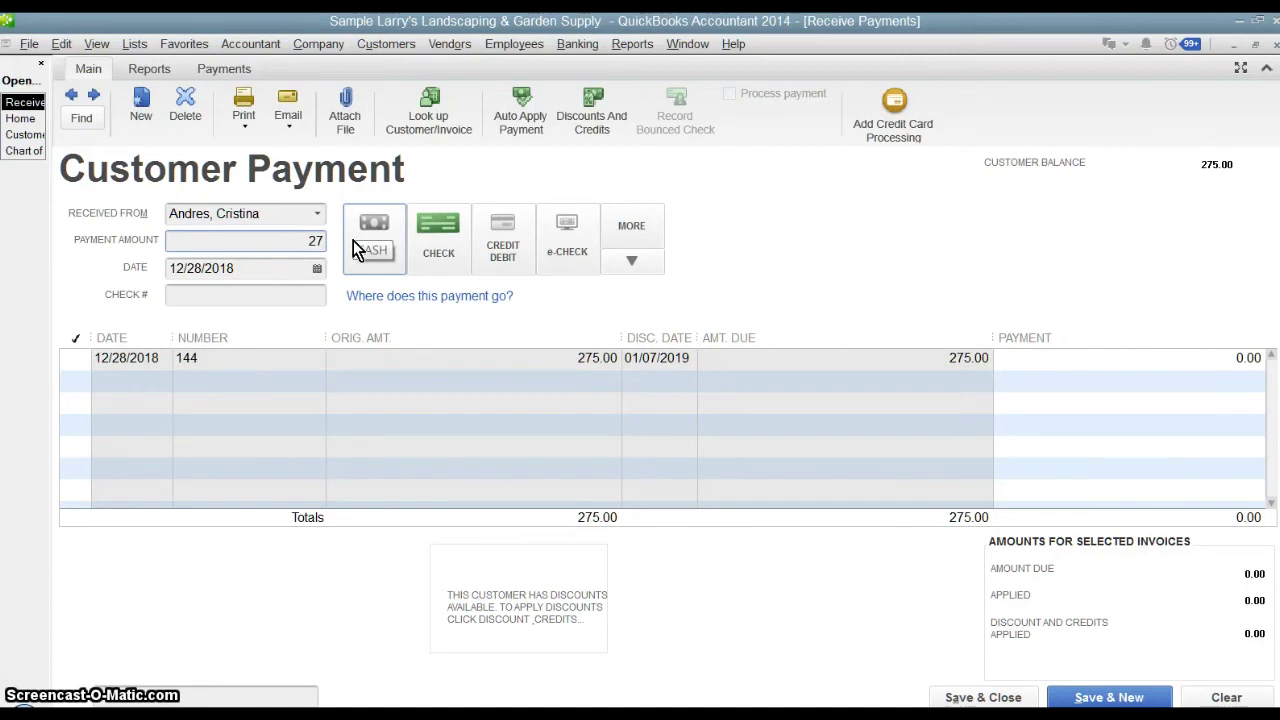
pyautogui.press('Tab')
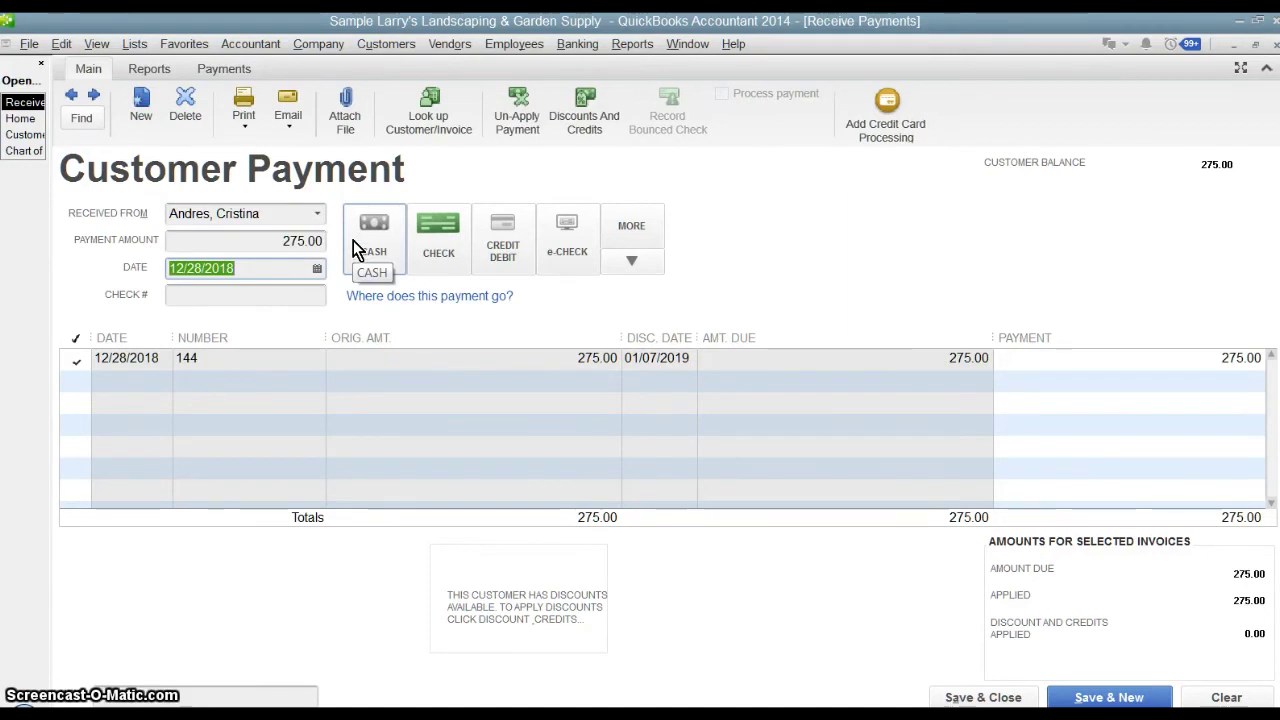
pyautogui.press('Tab')
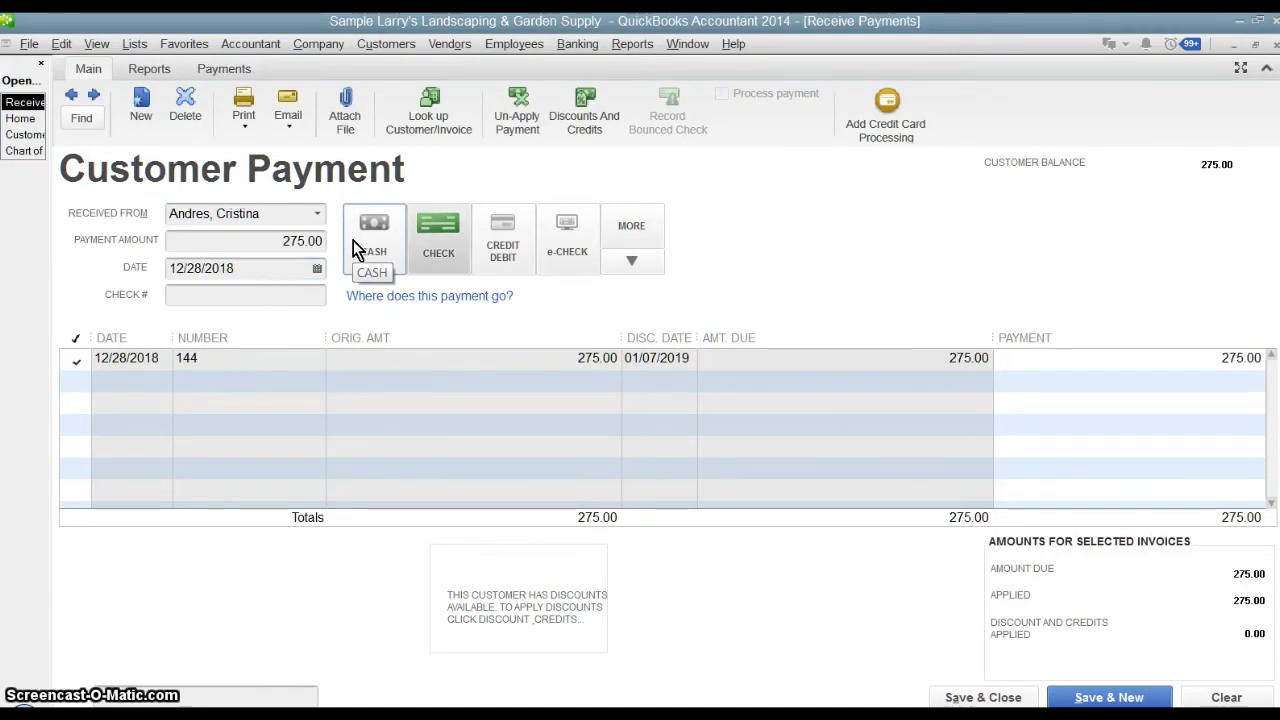
pyautogui.click(271, 290)
pyautogui.write('6000')
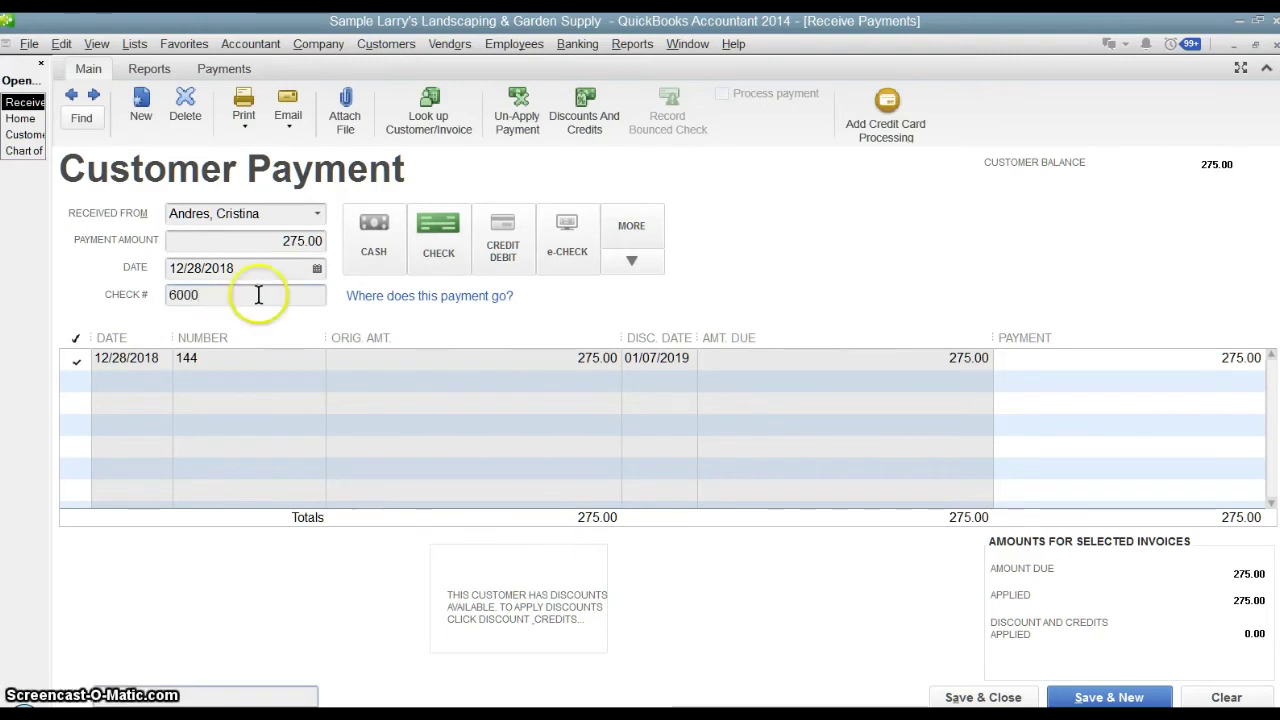
pyautogui.click(312, 241)
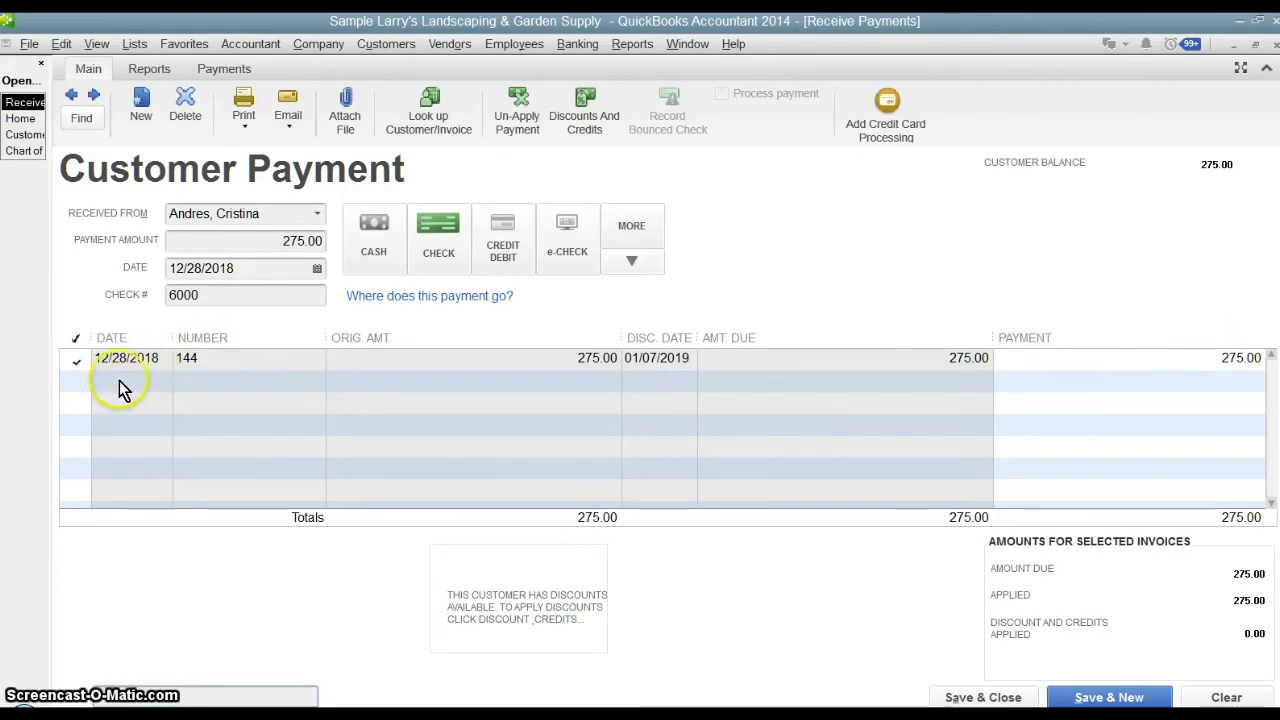
# Step: Apply the full 275.00 to invoice 144 and save the payment
pyautogui.click(1255, 358)
pyautogui.click(1218, 363)
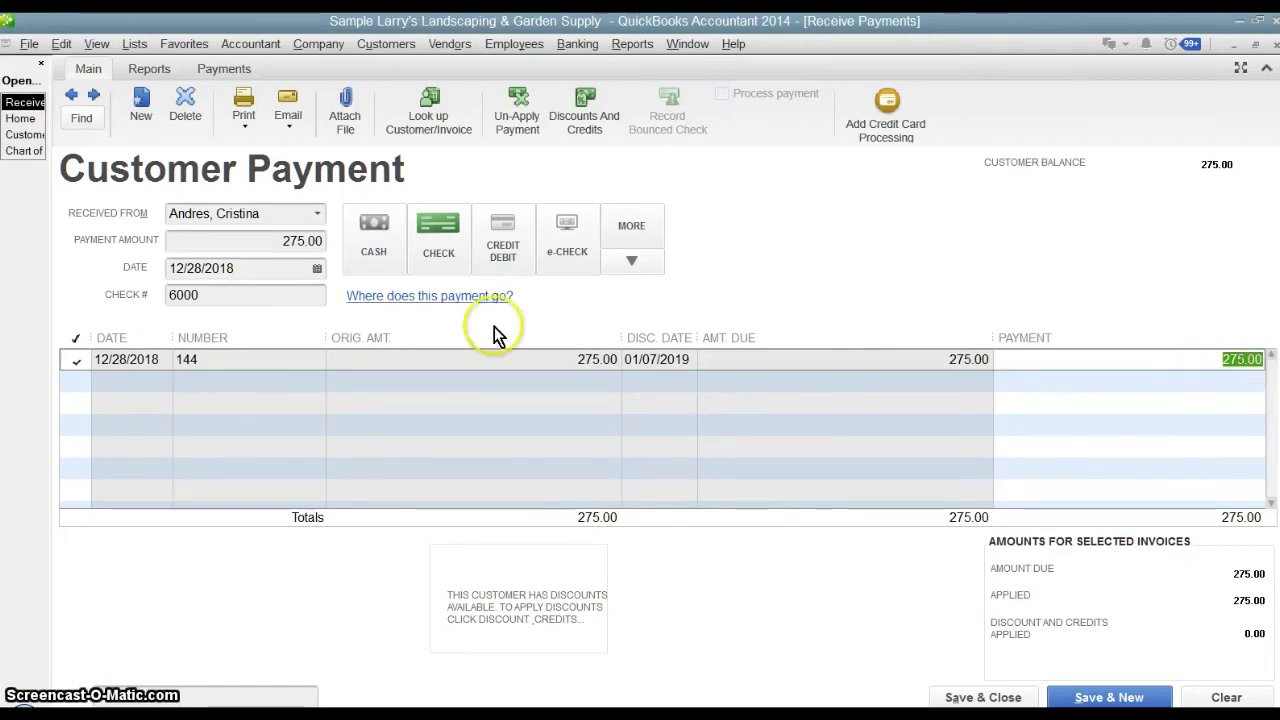
pyautogui.click(983, 698)
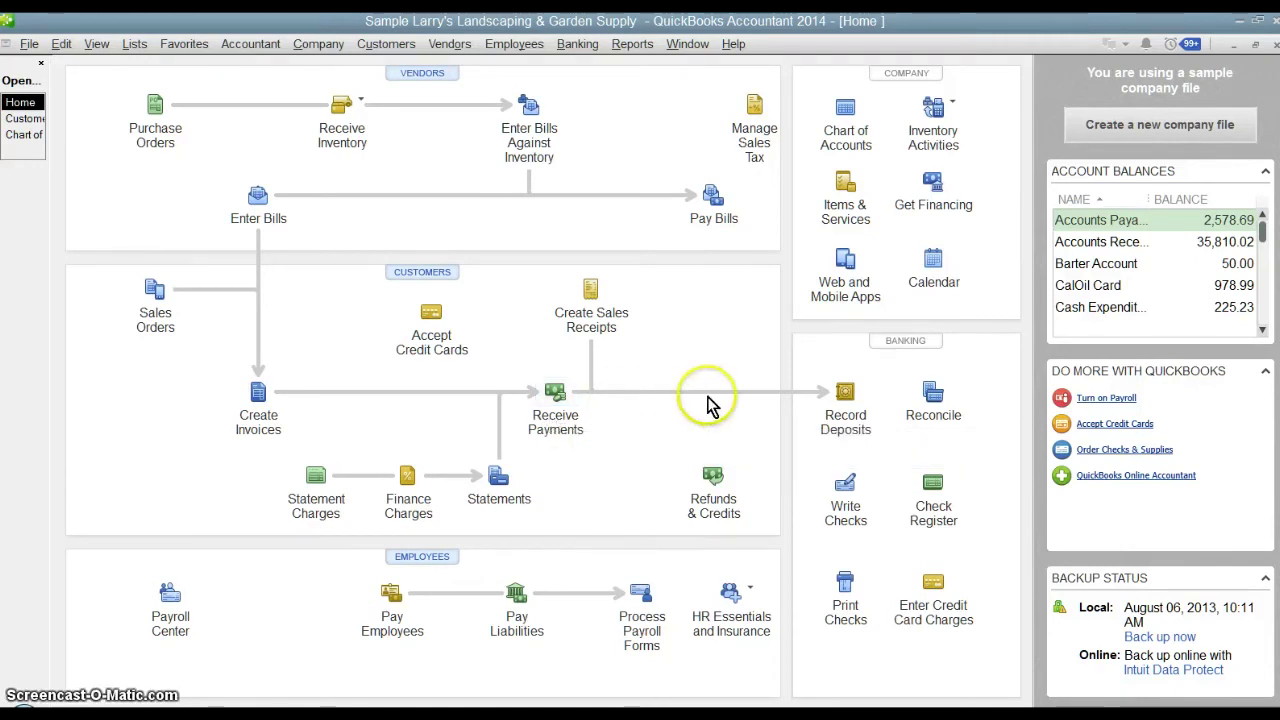
pyautogui.click(846, 423)
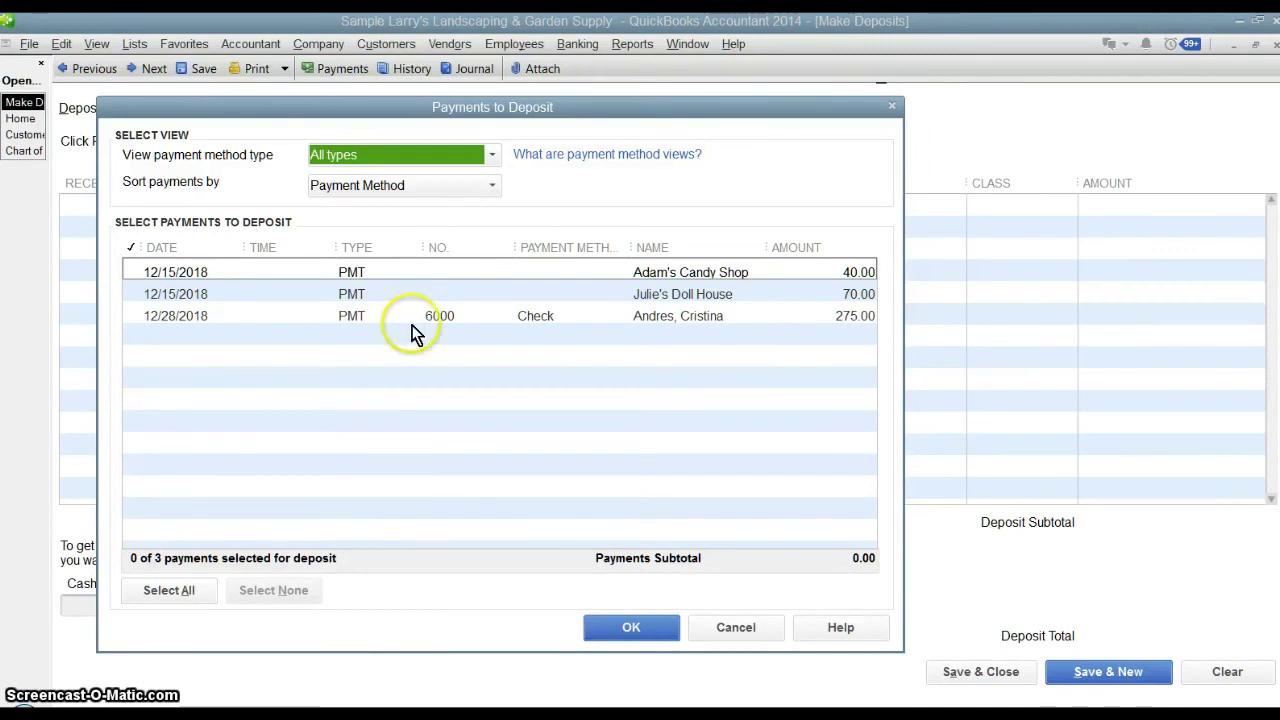
pyautogui.click(137, 316)
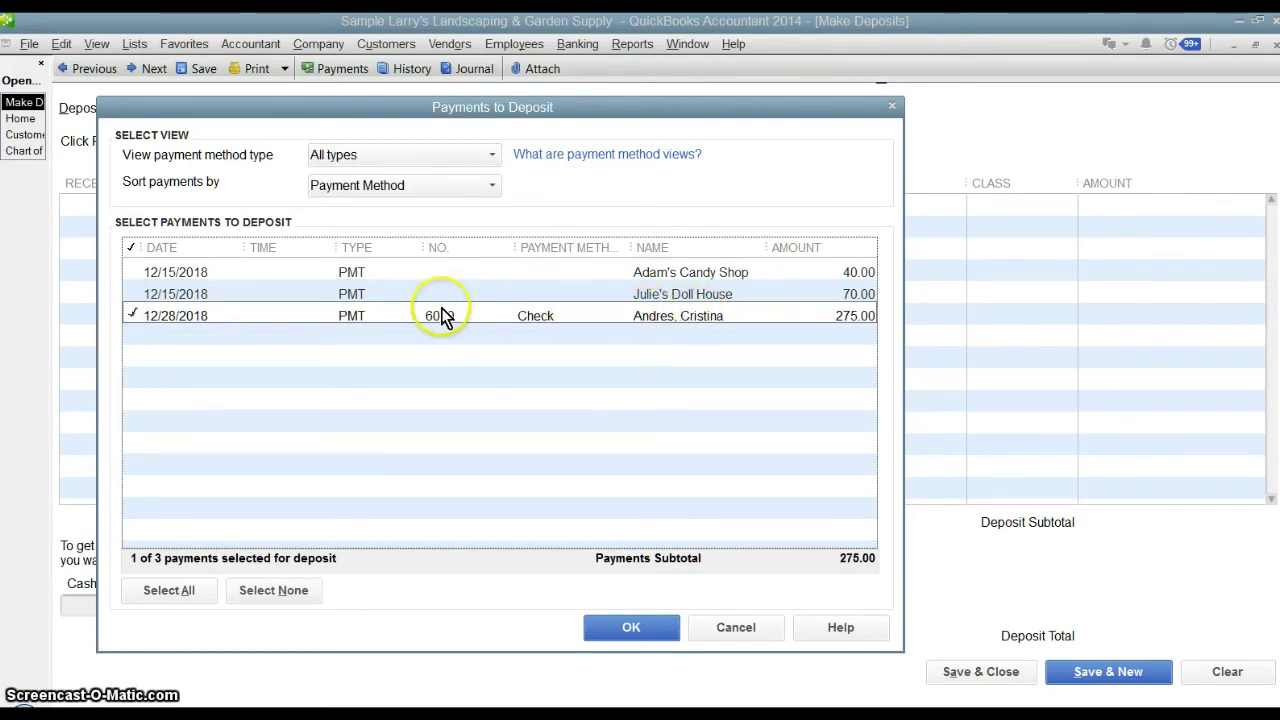
pyautogui.click(612, 638)
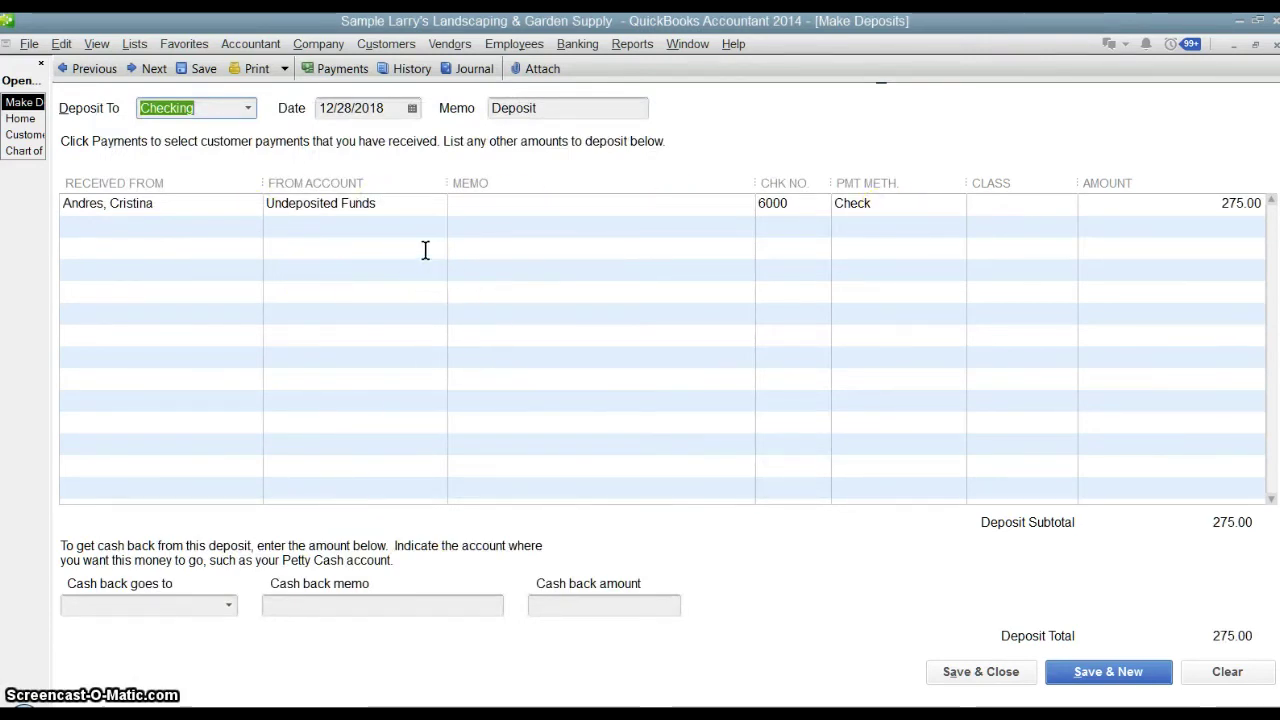
# Step: Keep Checking as the Deposit To account and save the 275.00 deposit
pyautogui.click(201, 205)
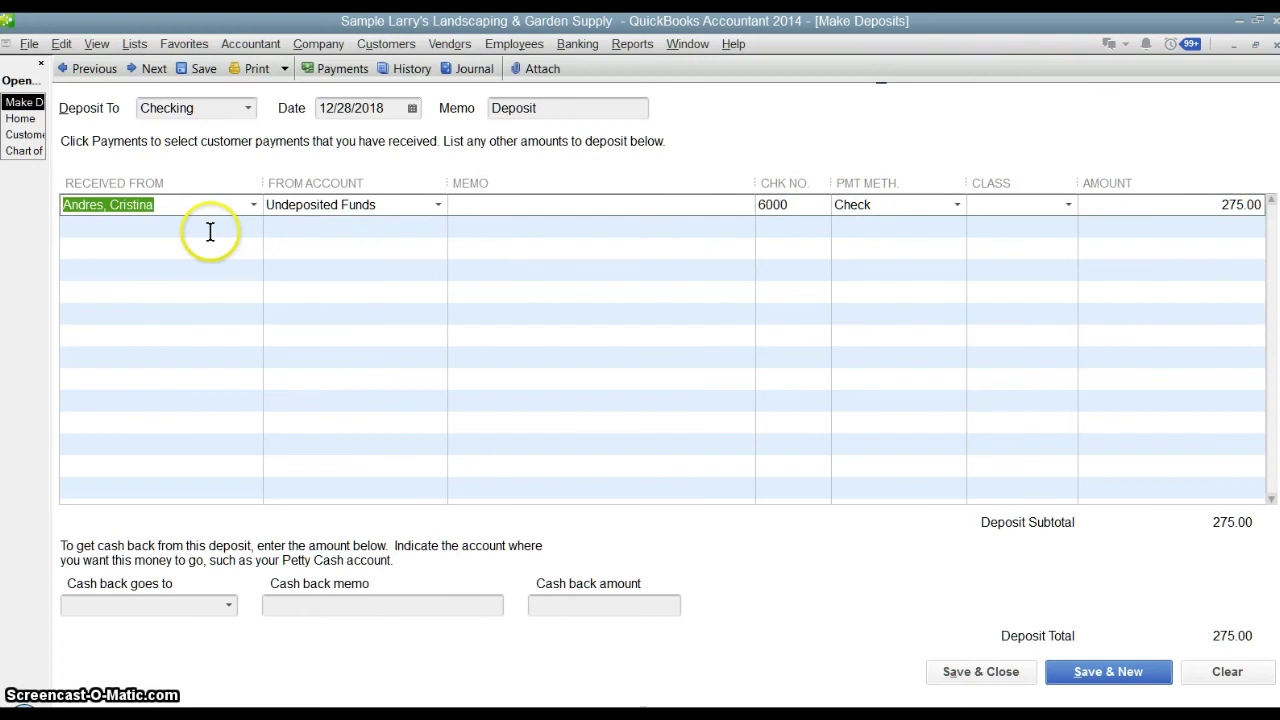
pyautogui.click(248, 109)
pyautogui.click(248, 109)
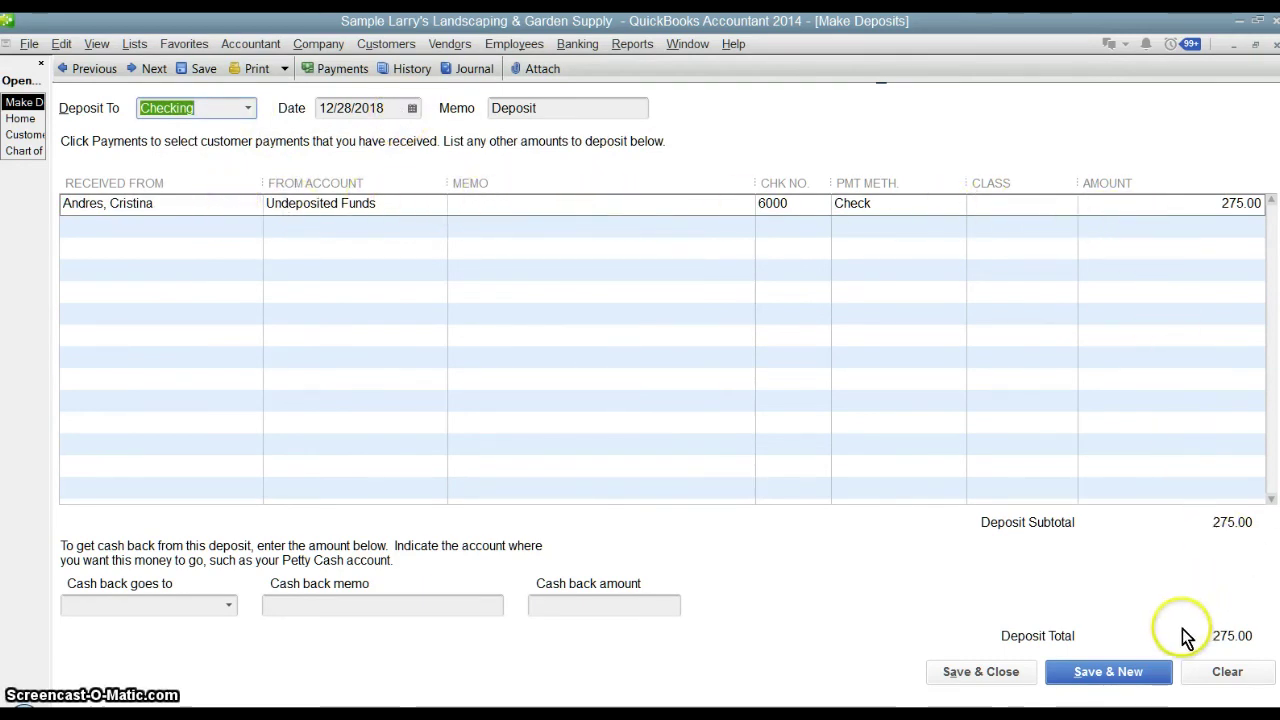
pyautogui.click(993, 676)
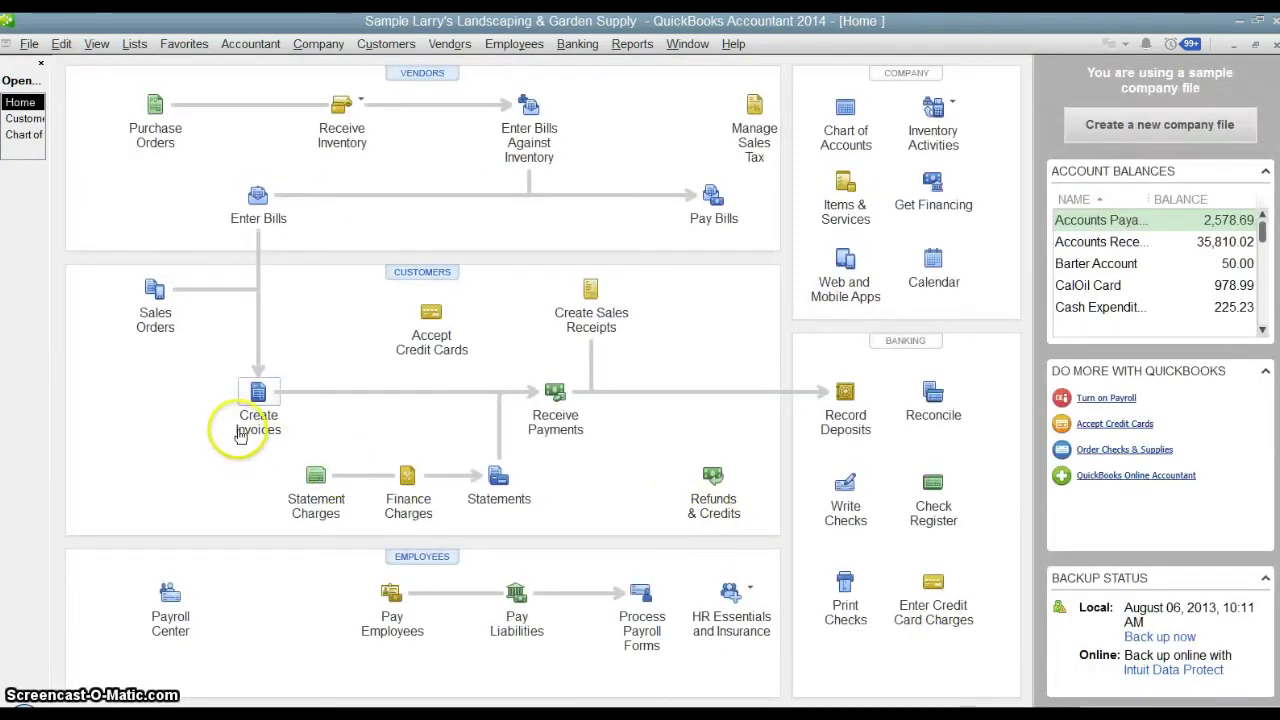
# Step: Review the remaining 40.00 and 70.00 payments in Payments to Deposit, then cancel the list
pyautogui.click(558, 427)
pyautogui.click(846, 428)
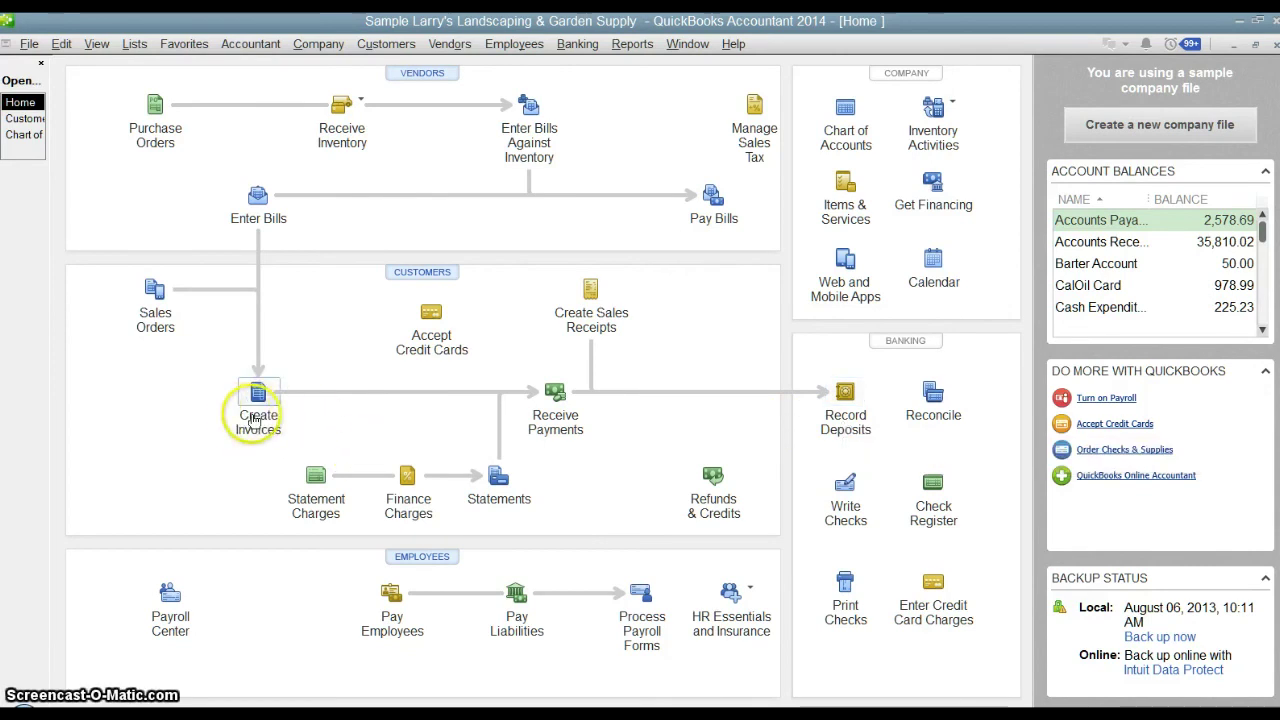
pyautogui.click(836, 425)
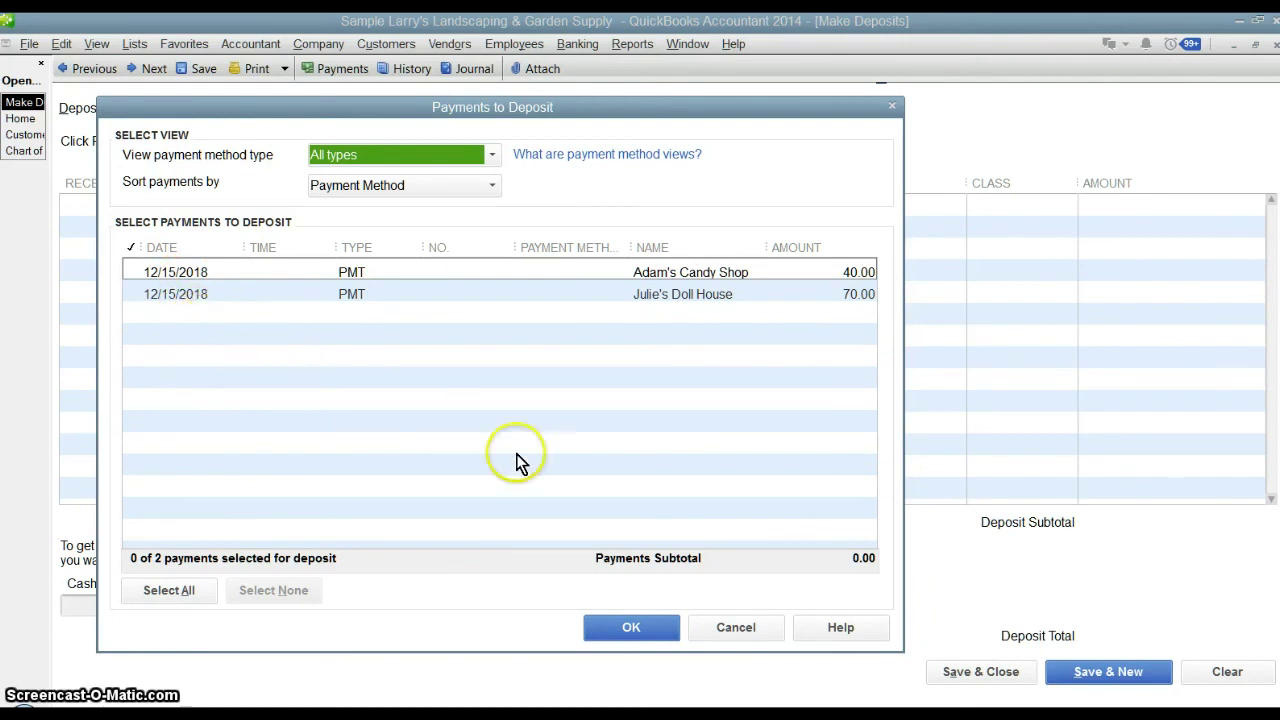
pyautogui.click(725, 630)
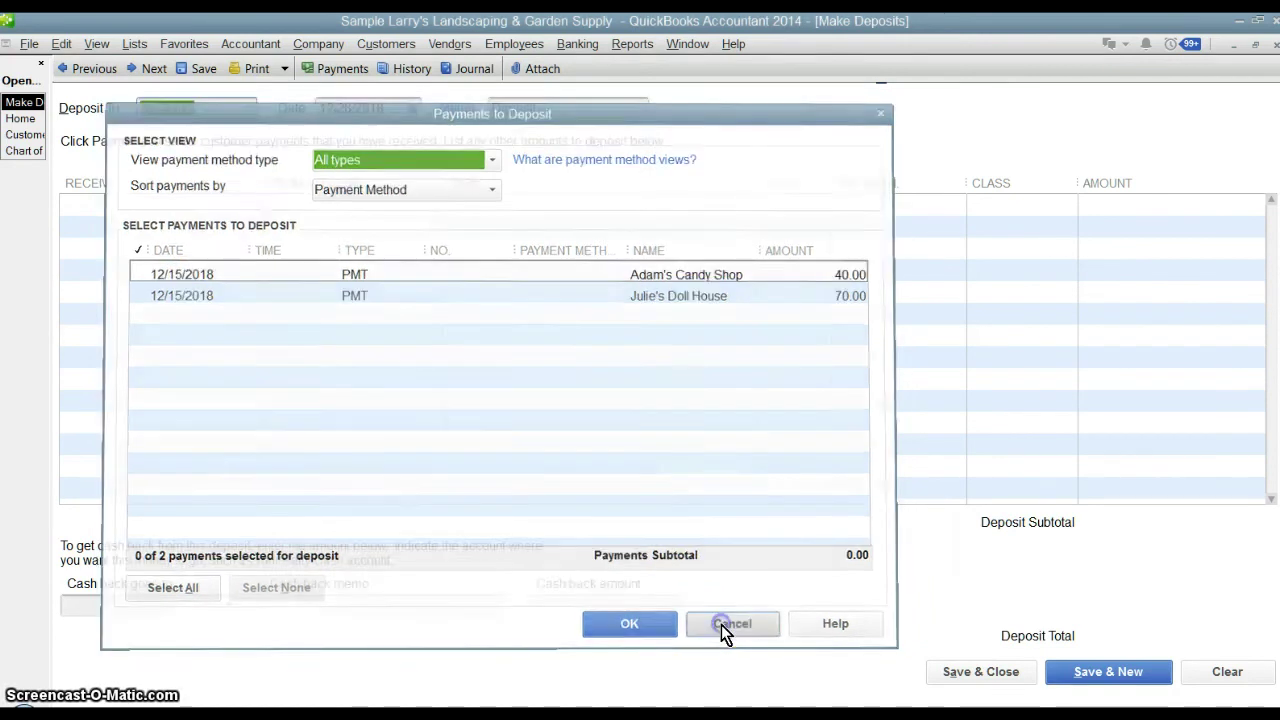
pyautogui.click(200, 207)
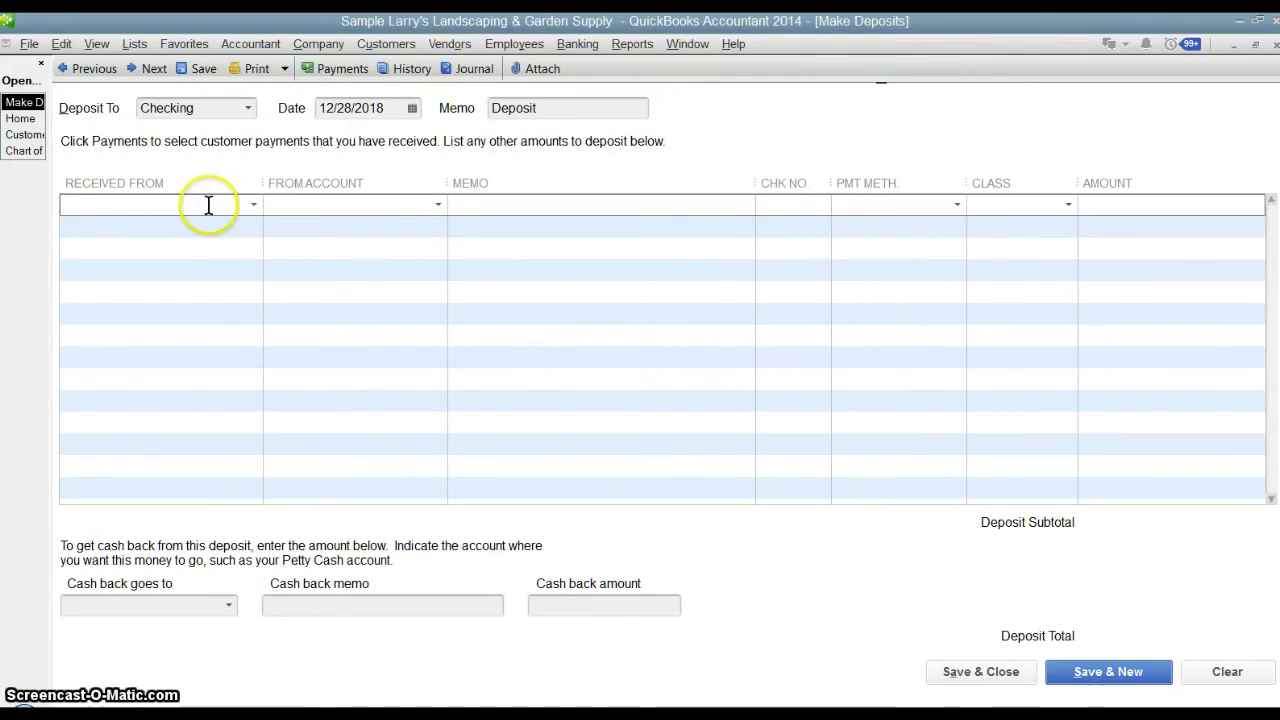
pyautogui.click(254, 205)
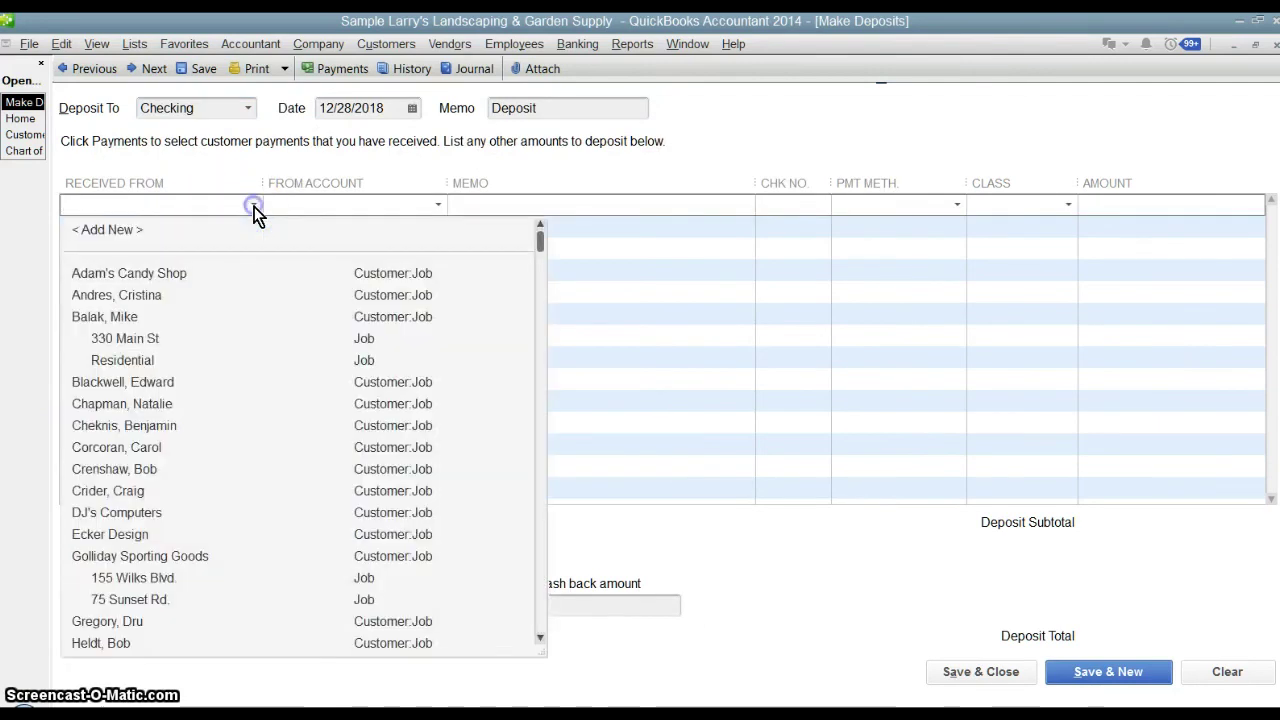
pyautogui.click(153, 297)
pyautogui.click(337, 207)
pyautogui.click(436, 207)
pyautogui.click(436, 207)
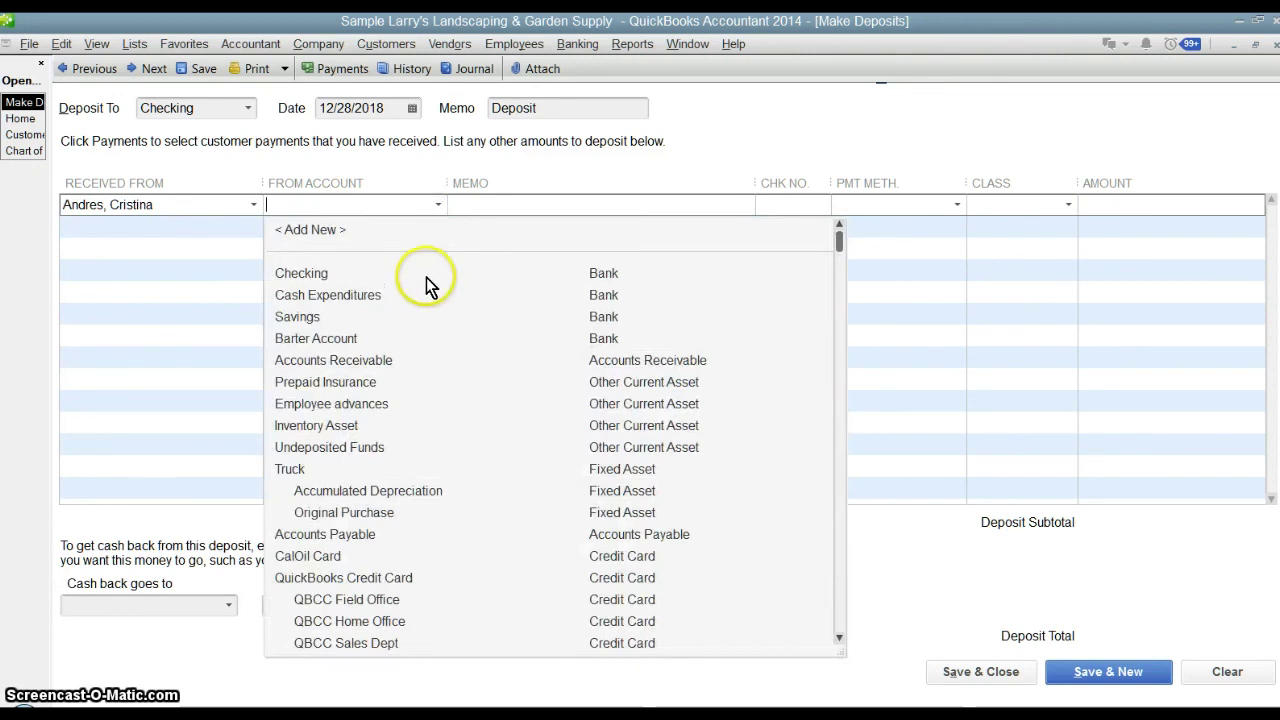
pyautogui.scroll(-7, 420, 330)
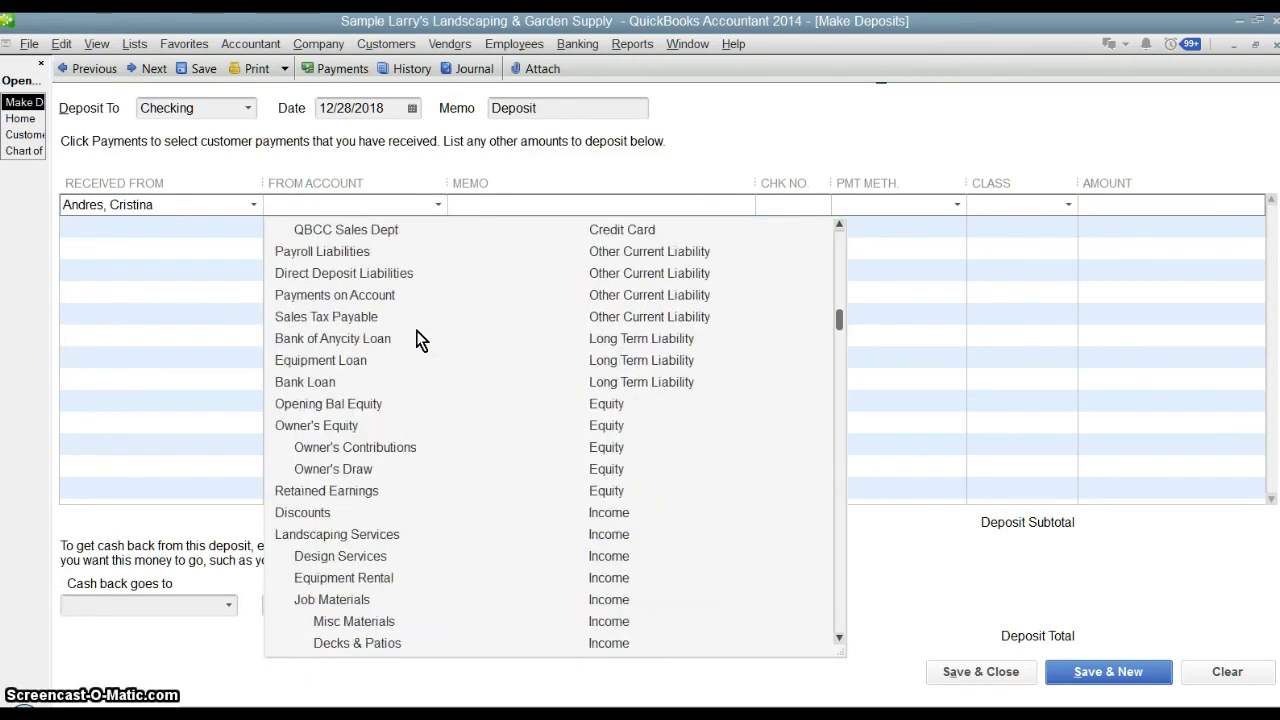
pyautogui.scroll(-1, 418, 338)
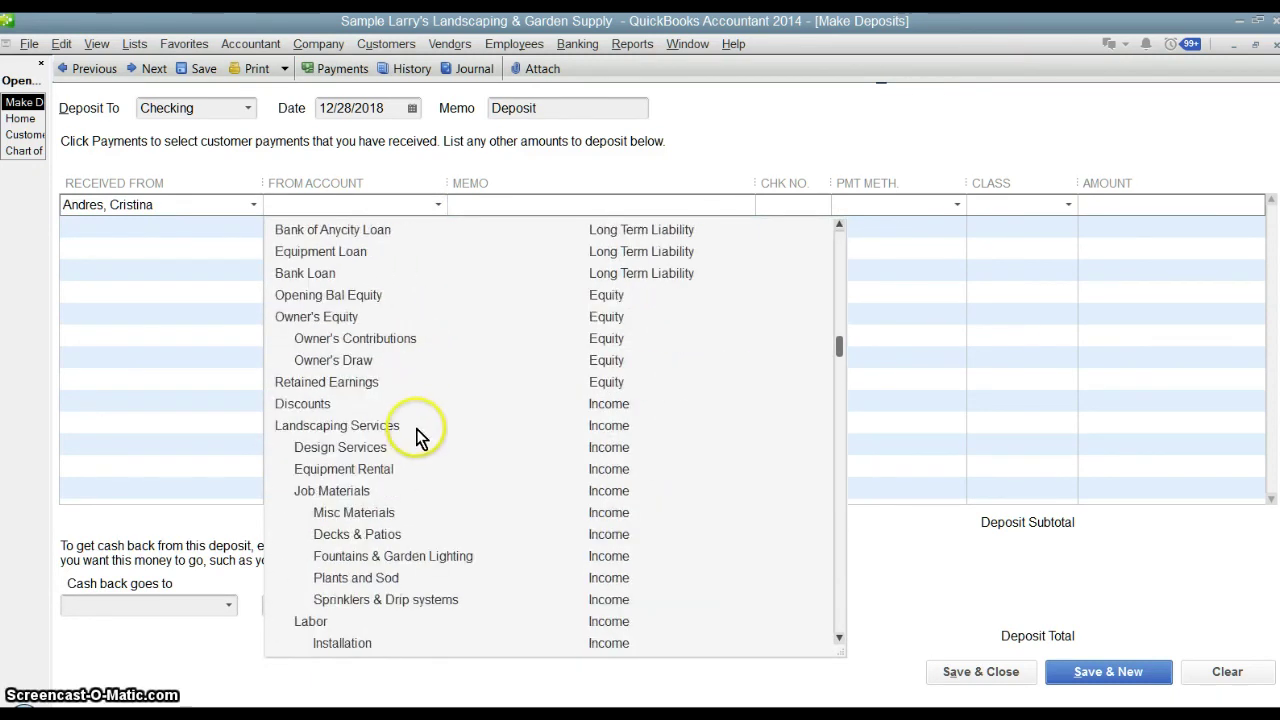
pyautogui.click(372, 447)
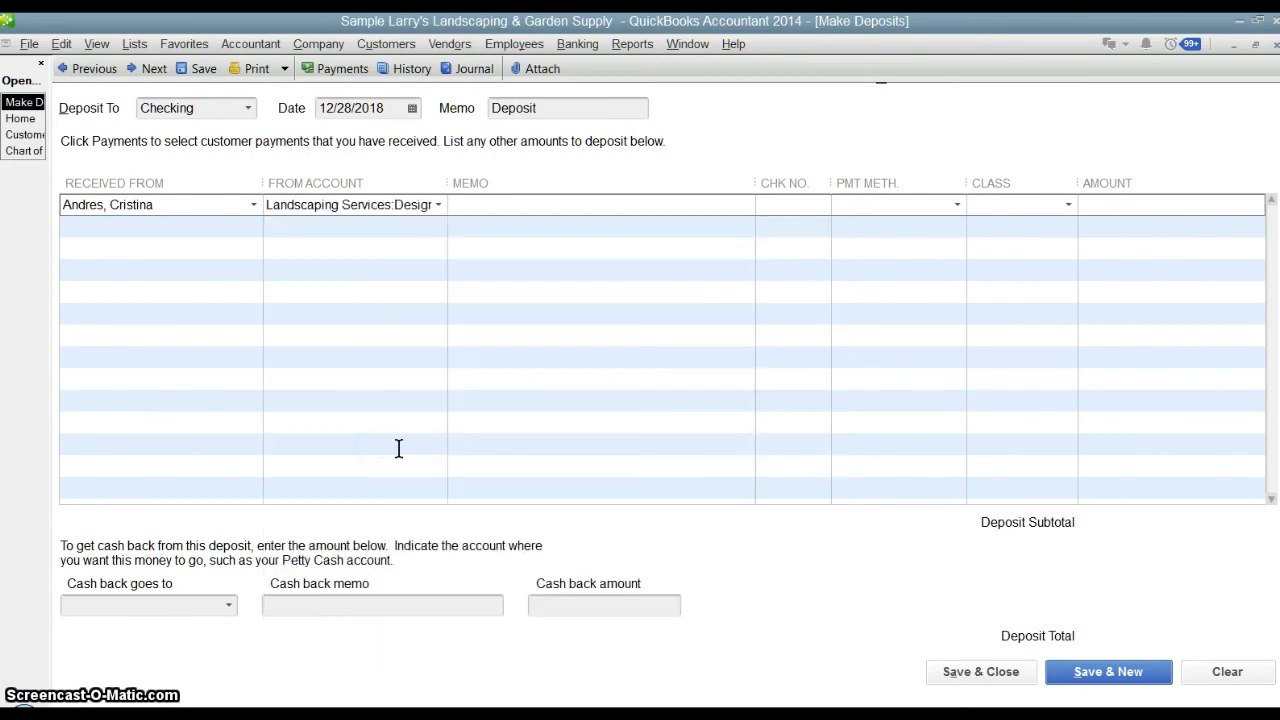
# Step: Complete the line with check 6000, payment method Check, amount 275, and save the deposit
pyautogui.press('Tab')
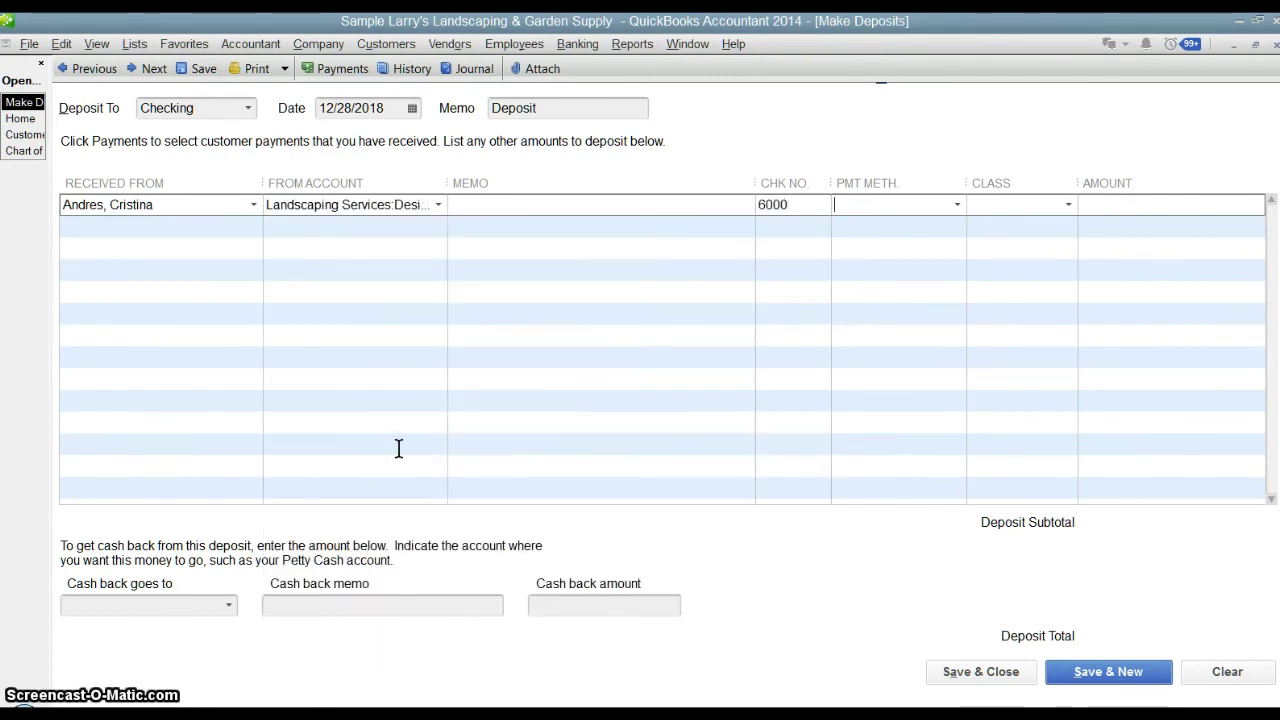
pyautogui.write('Check')
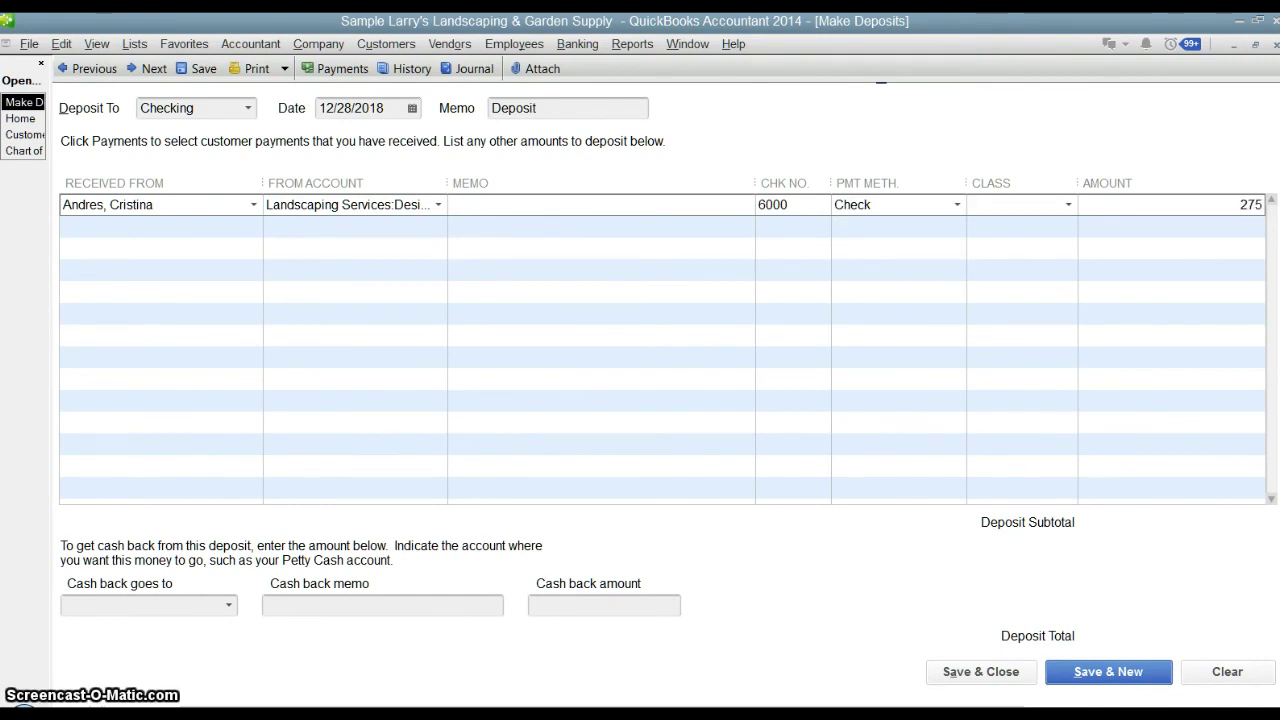
pyautogui.press('Tab')
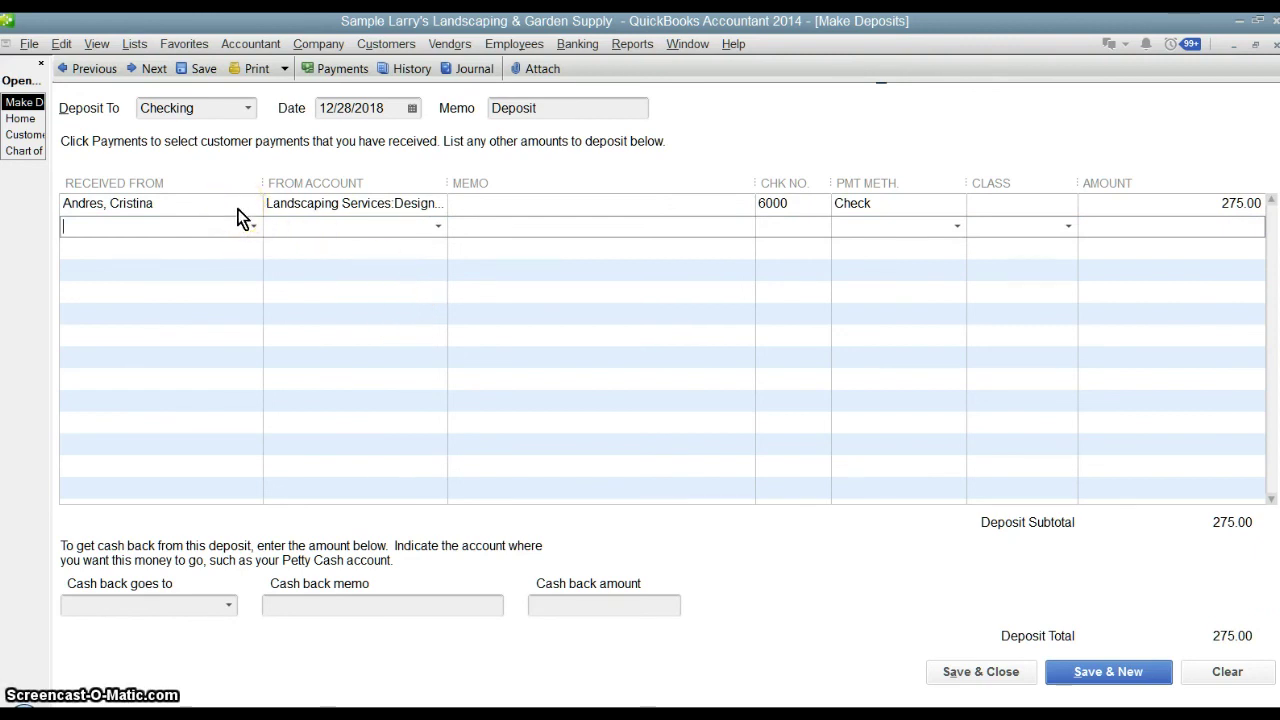
pyautogui.click(197, 207)
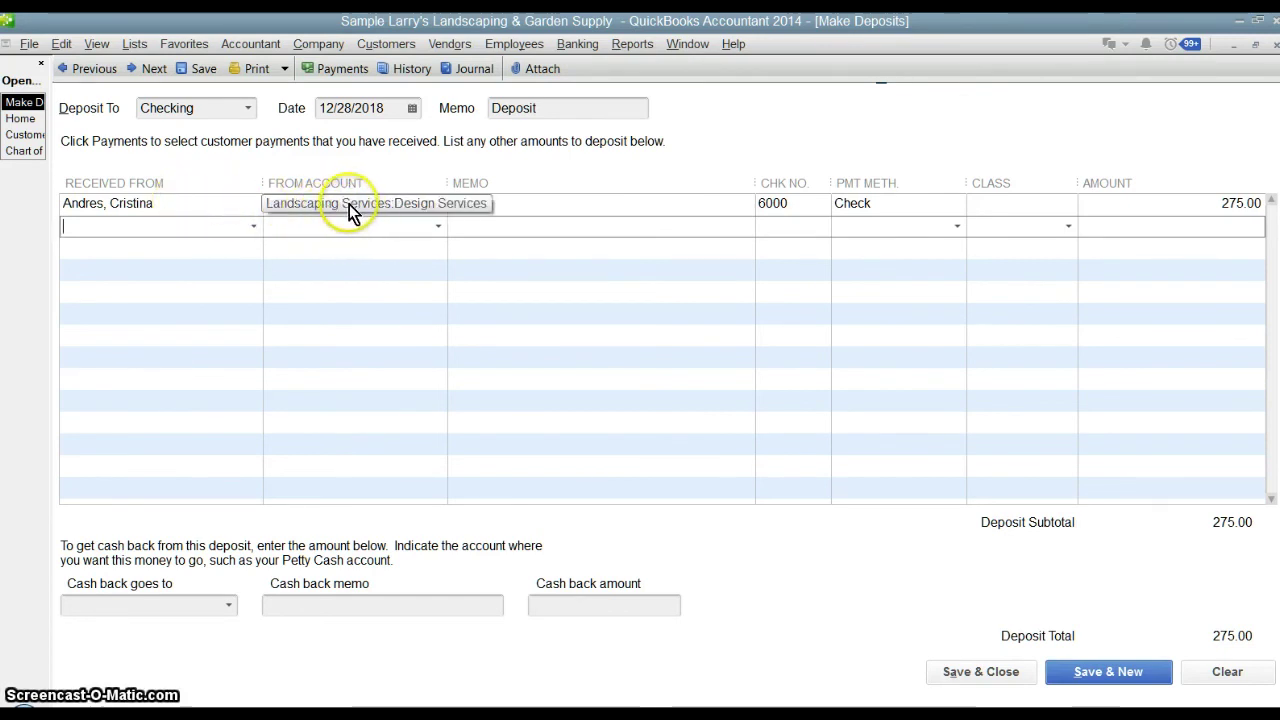
pyautogui.click(963, 673)
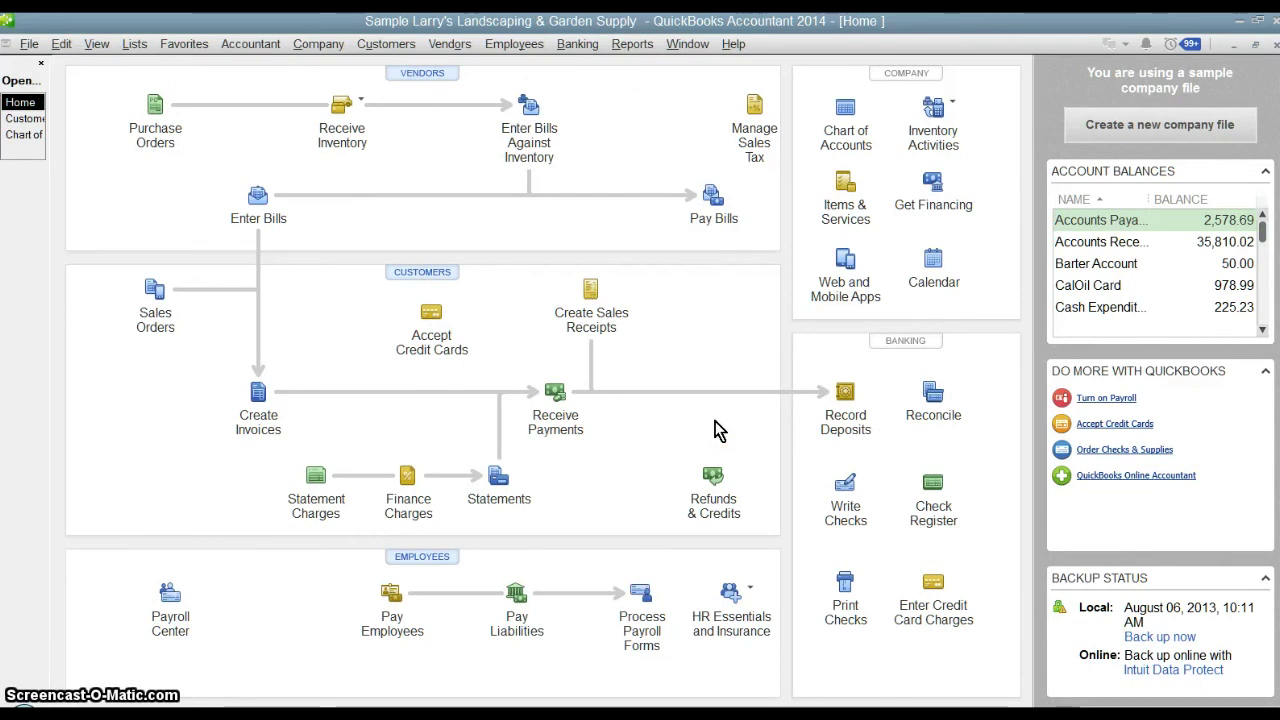
pyautogui.click(257, 418)
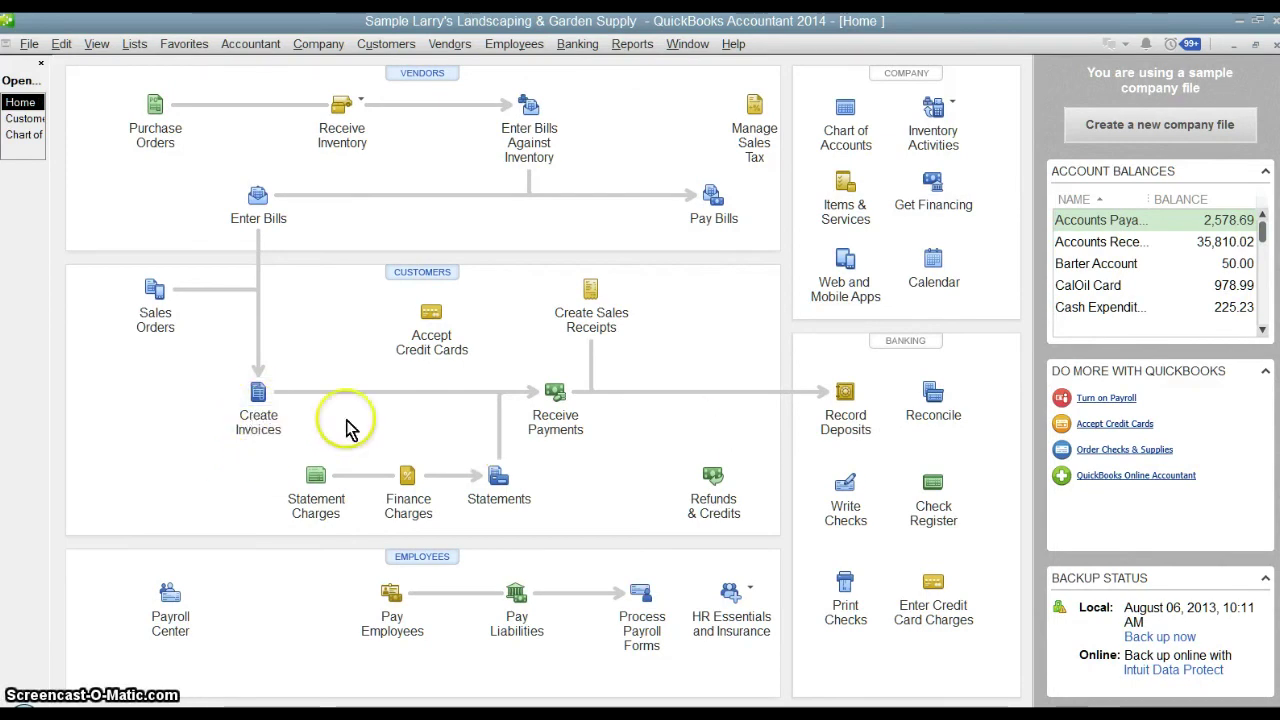